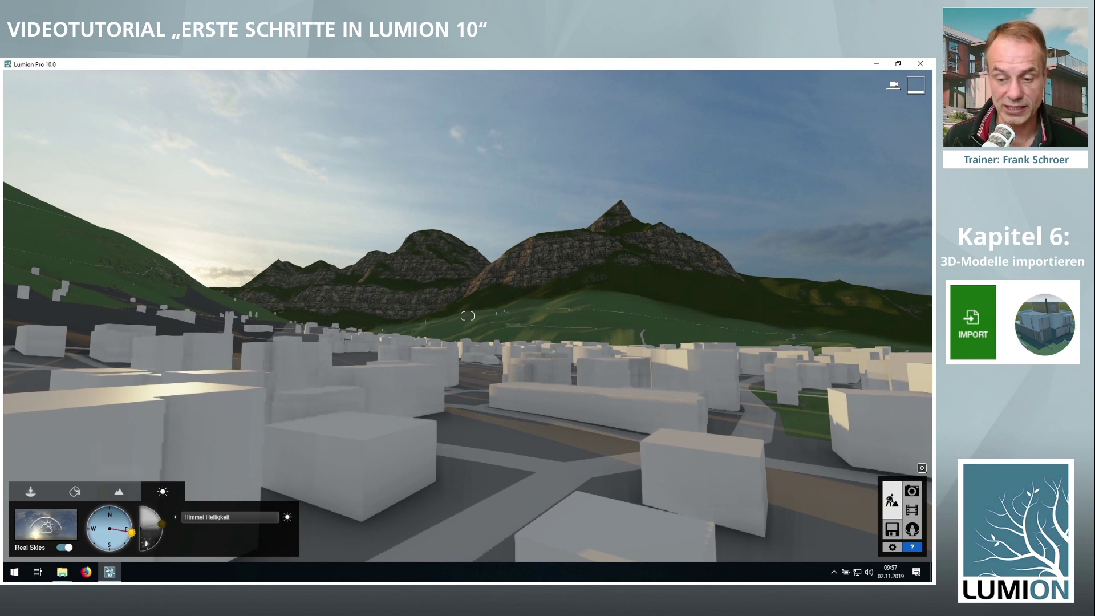
# Create a new project from the Plain template under Neues Projekt erstellen.
pyautogui.click(893, 530)
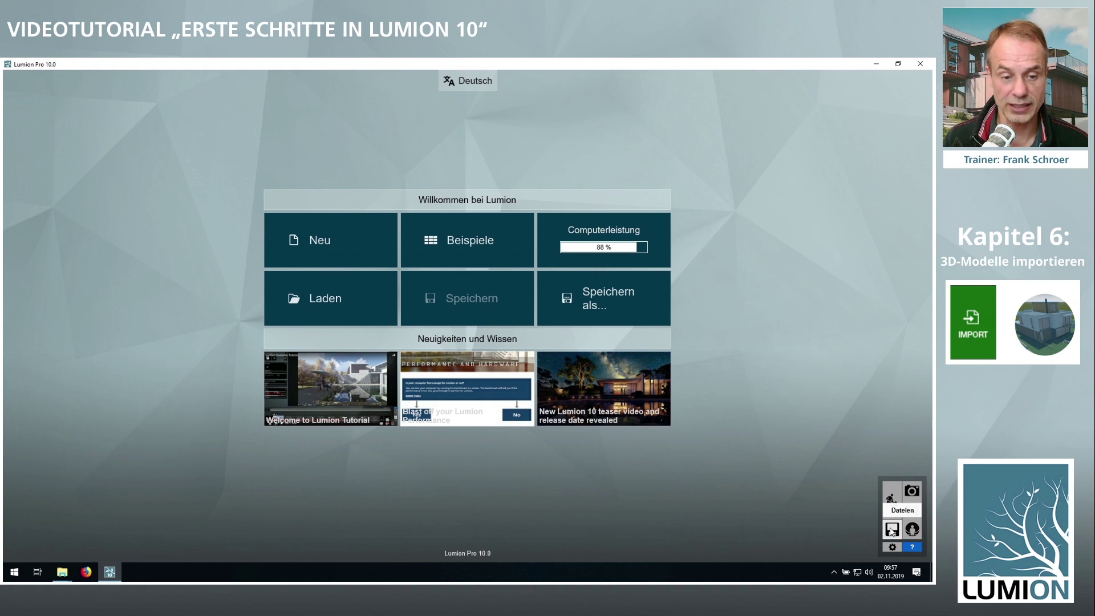
pyautogui.click(331, 239)
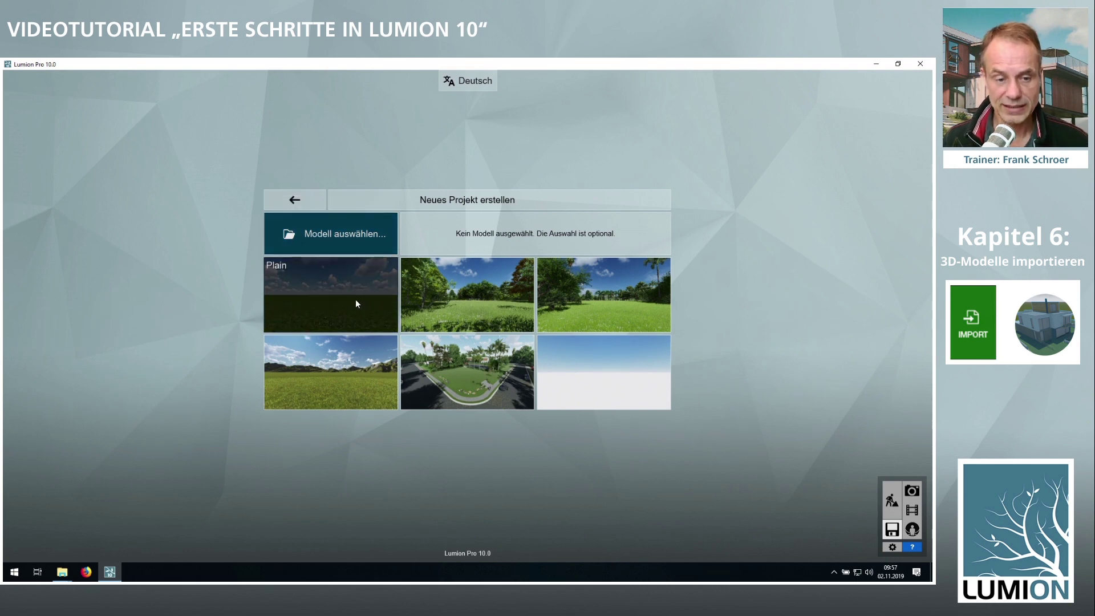
pyautogui.click(325, 297)
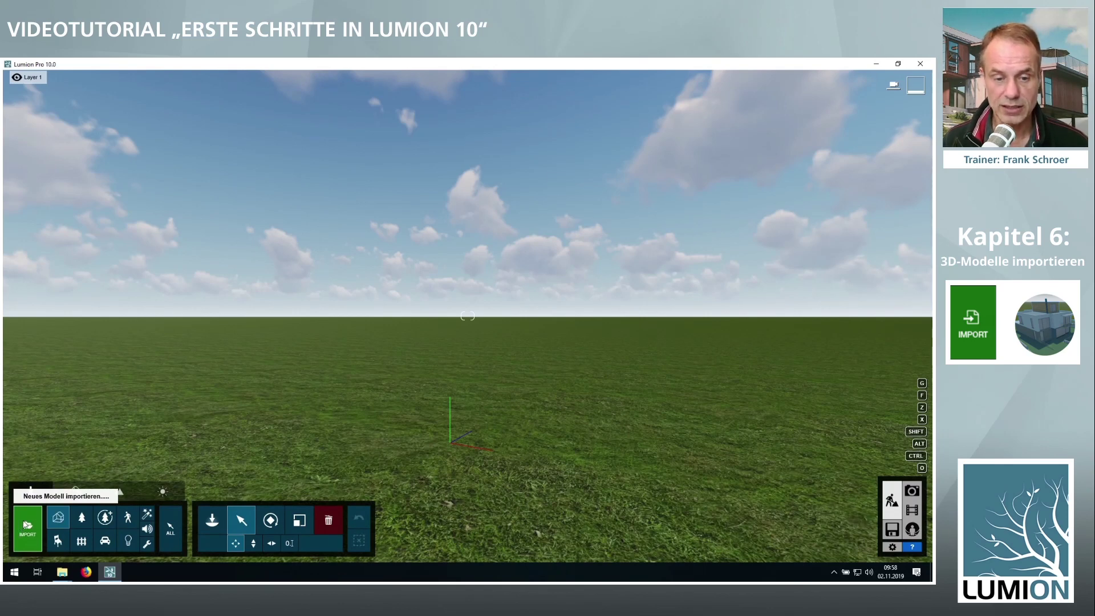
# Start Neues Modell importieren to browse the Villa folder's SketchUp files.
pyautogui.click(26, 523)
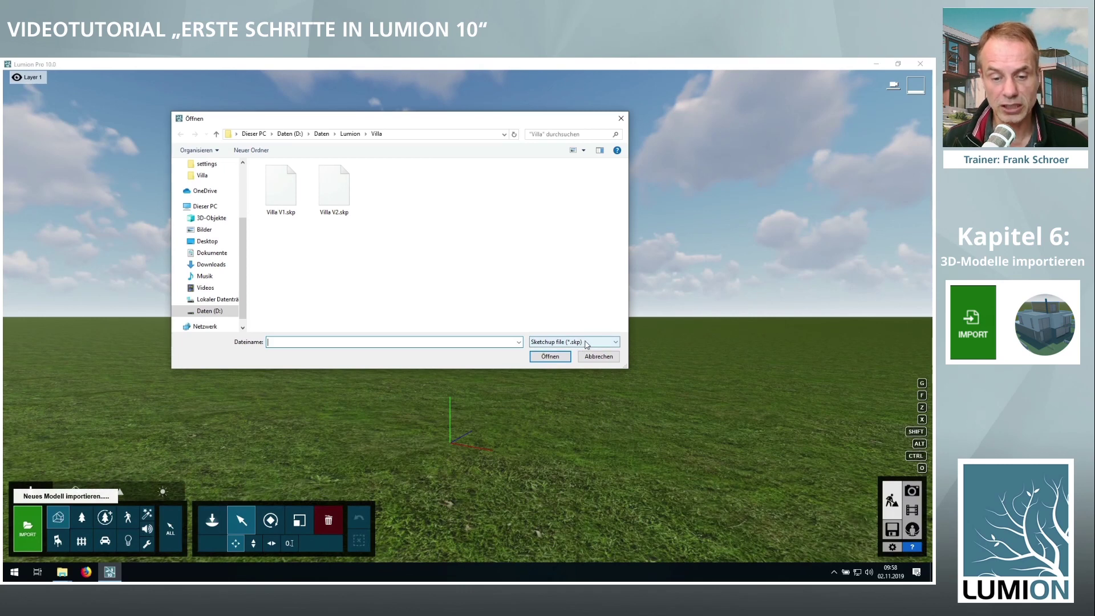
# List the importable file formats, such as DWG, FBX, SKP, 3DS and OBJ.
pyautogui.click(586, 342)
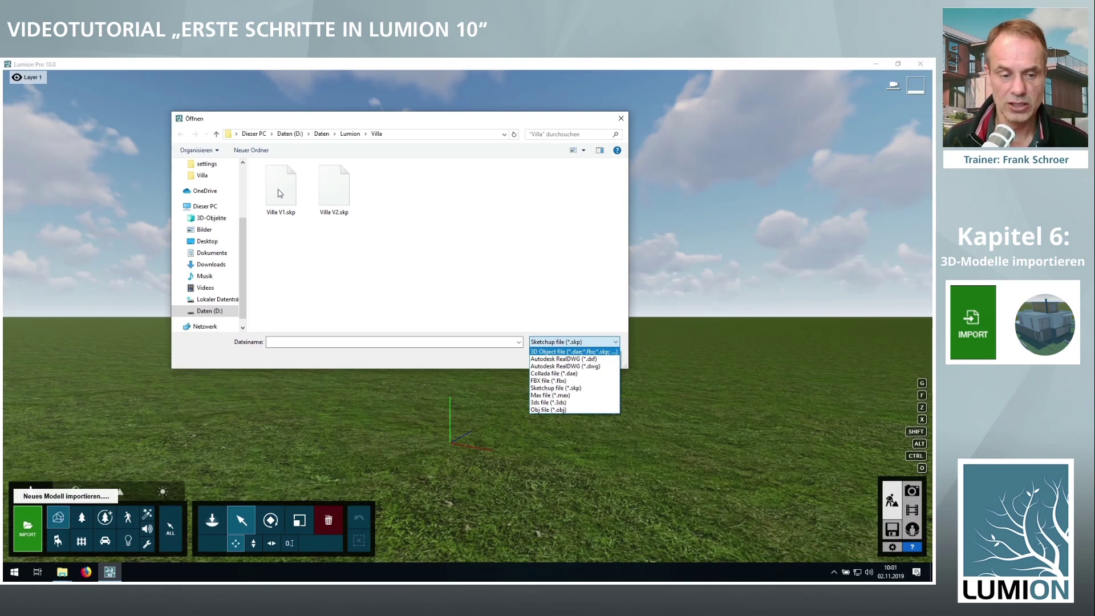
# Select Villa V1.skp from the Villa folder and load it into the import dialog.
pyautogui.click(279, 204)
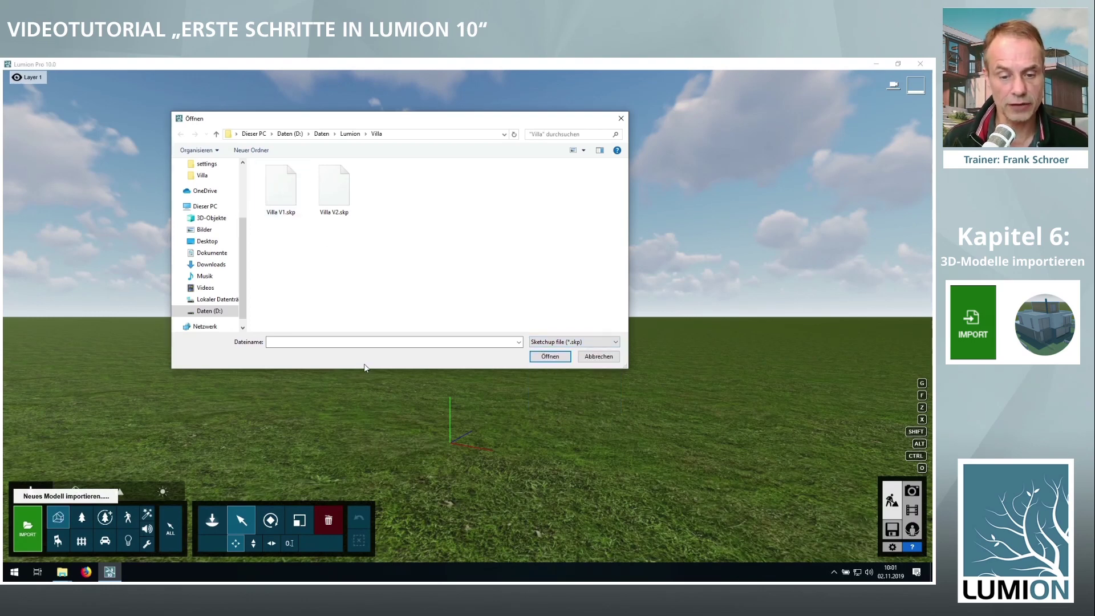
pyautogui.click(285, 201)
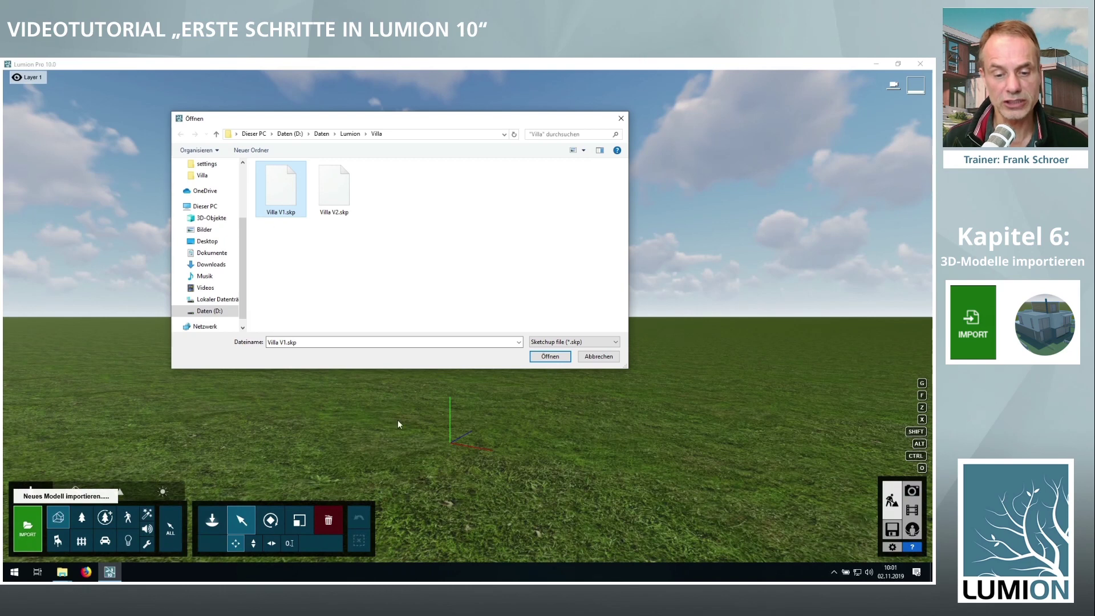
pyautogui.click(550, 357)
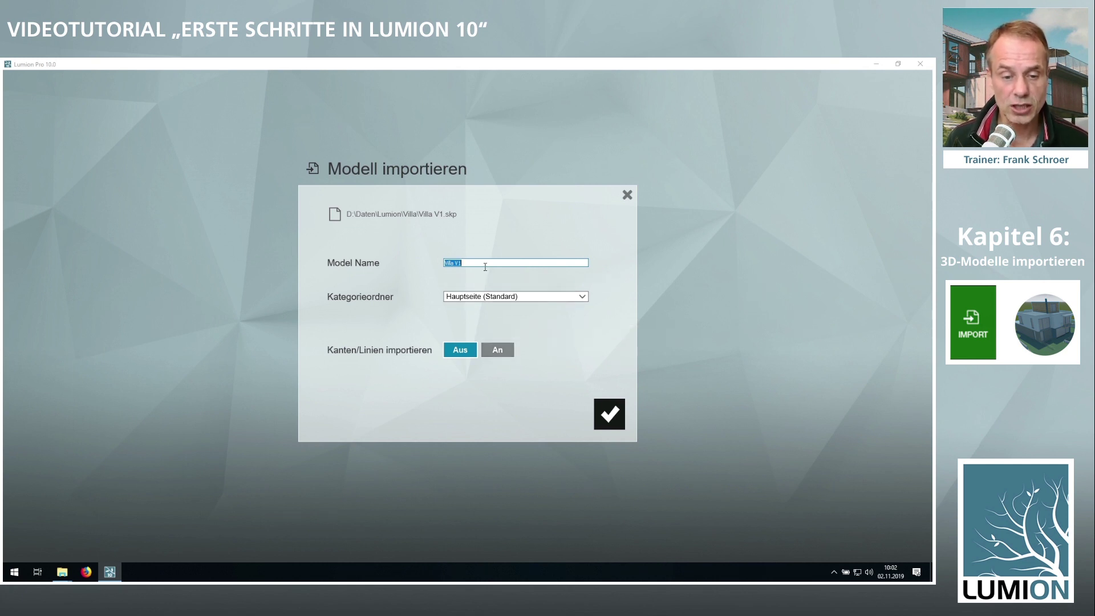
# Append text to the model name Villa V1, aiming for 'Villa V1 Tutorial'.
pyautogui.click(464, 261)
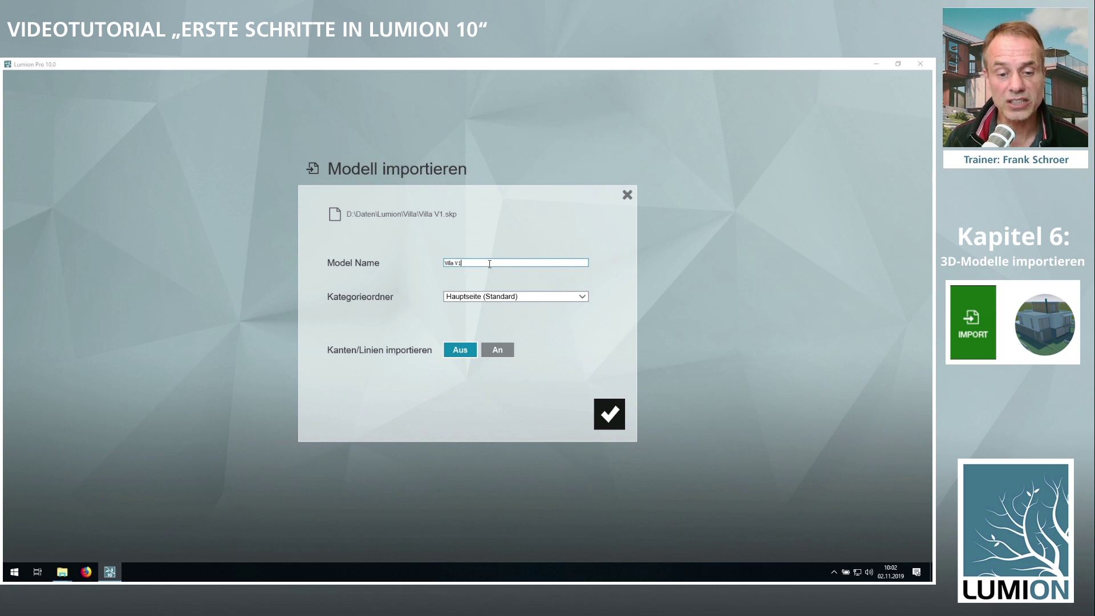
pyautogui.doubleClick(490, 263)
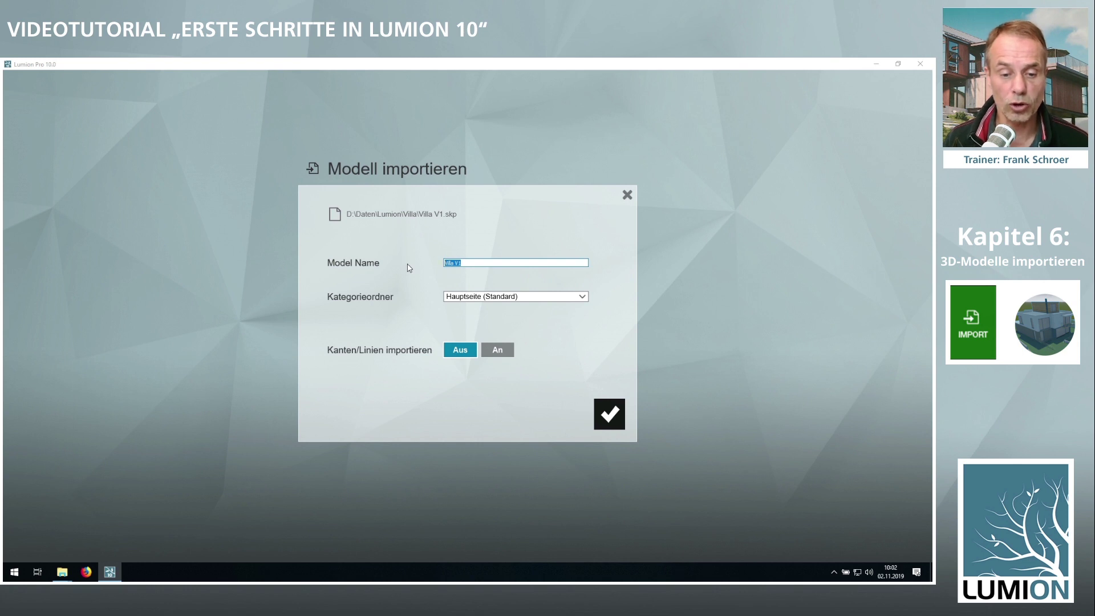
pyautogui.click(482, 261)
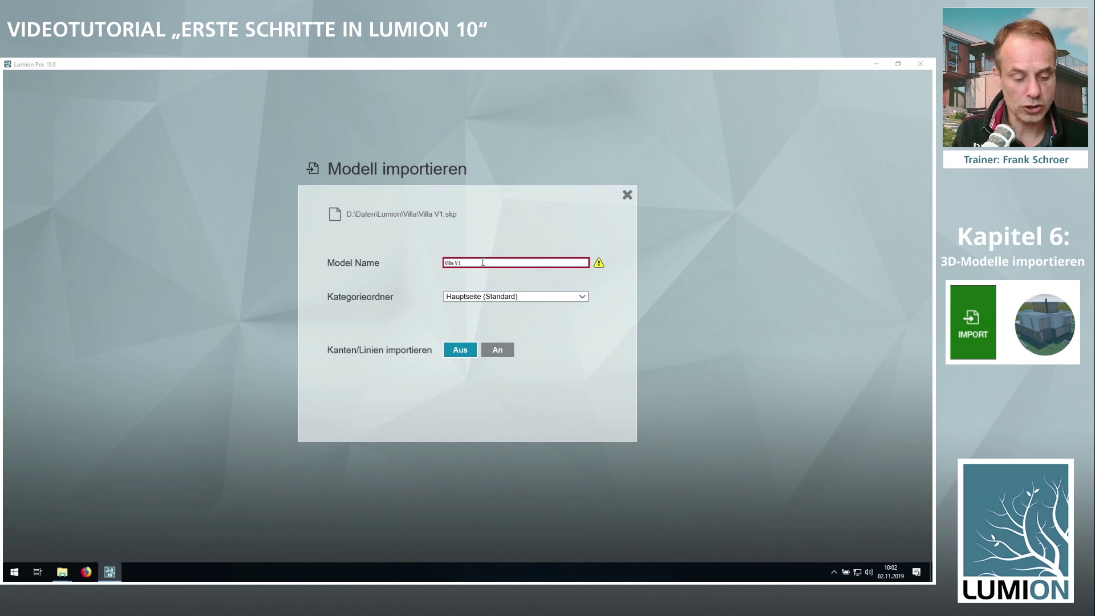
pyautogui.write(' Tuto')
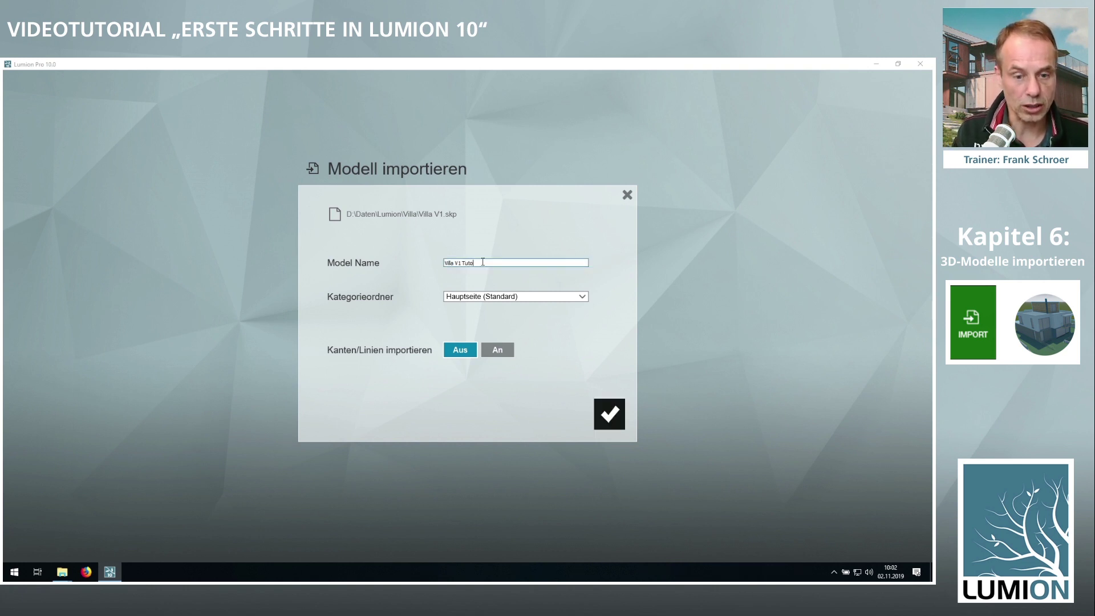
pyautogui.write('rial')
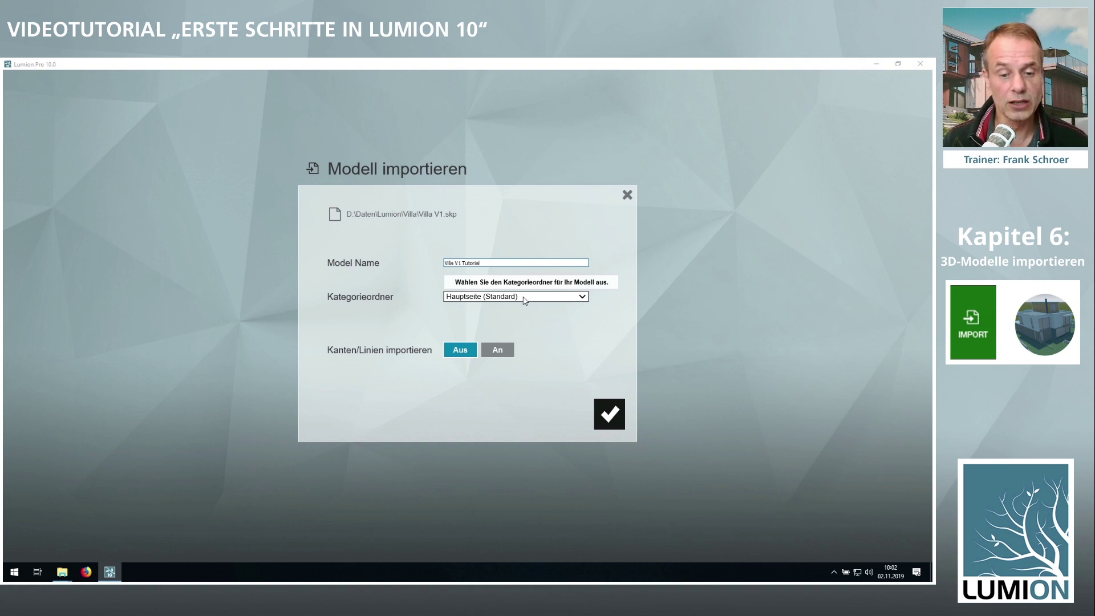
# Keep the Villa V1 Tutorial model in the default Hauptseite category folder.
pyautogui.click(524, 300)
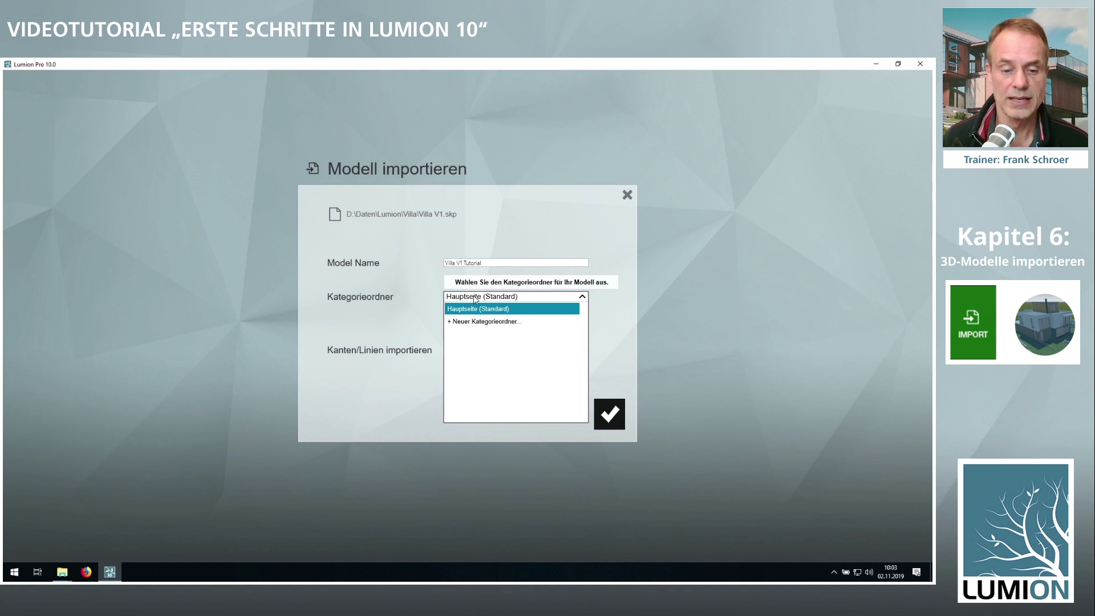
pyautogui.click(509, 228)
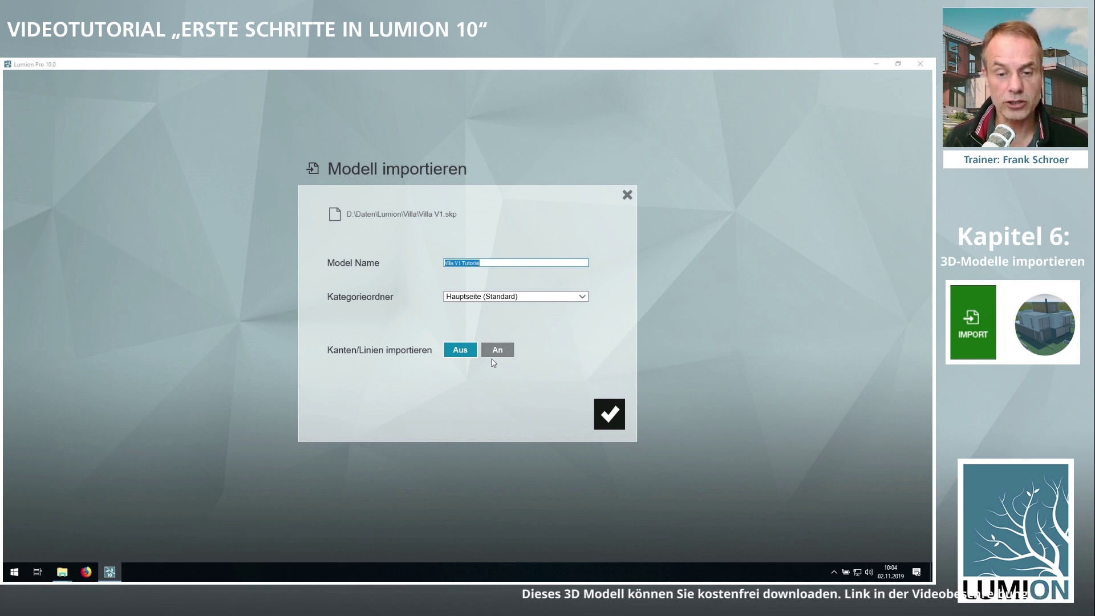
# Confirm the import into Hauptseite with Kanten/Linien importieren left on Aus.
pyautogui.click(609, 415)
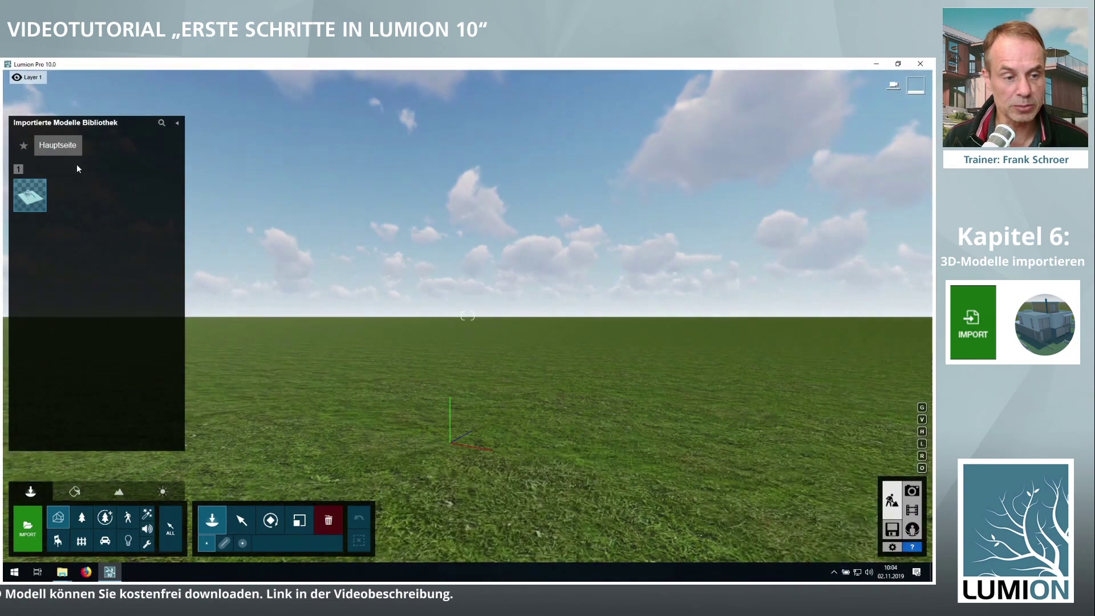
pyautogui.moveTo(29, 195)
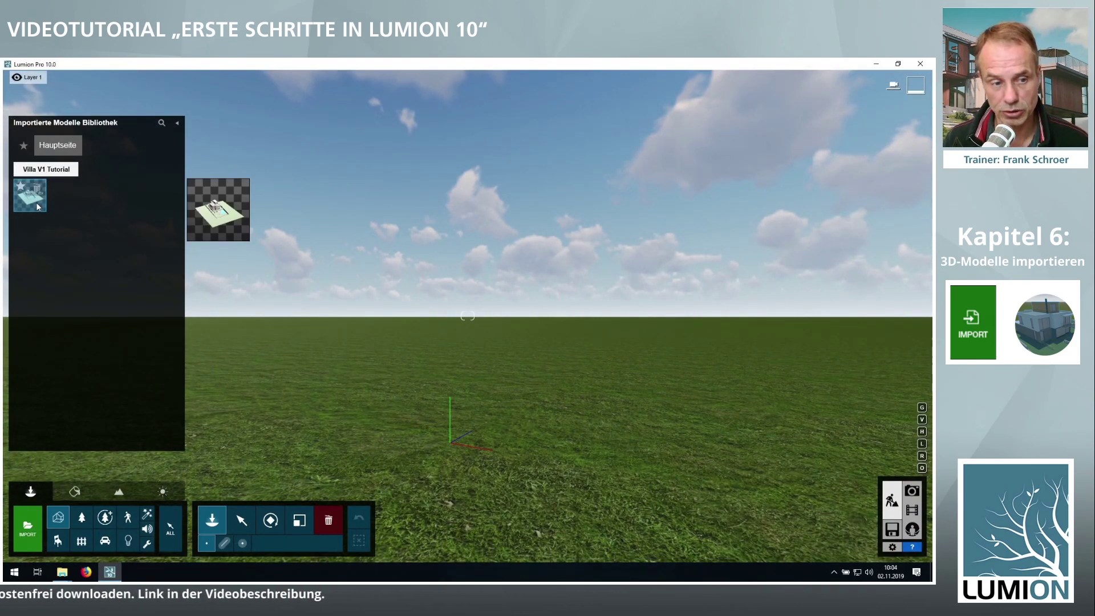
# Place the Villa V1 Tutorial model on the grass near the axis gizmo.
pyautogui.click(36, 202)
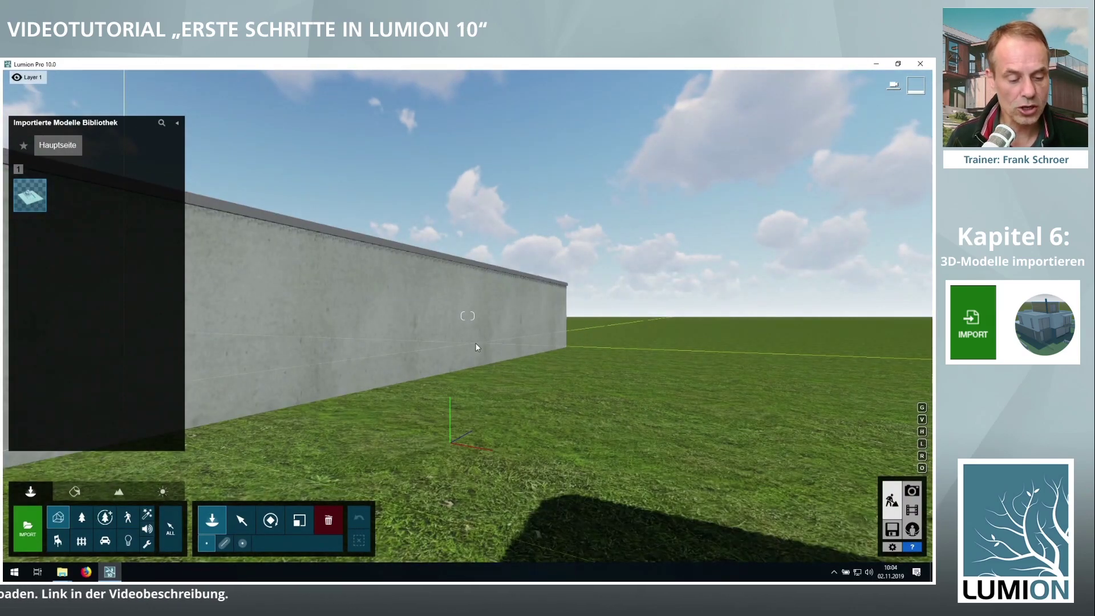
pyautogui.moveTo(476, 346); pyautogui.dragTo(513, 342, button='right')
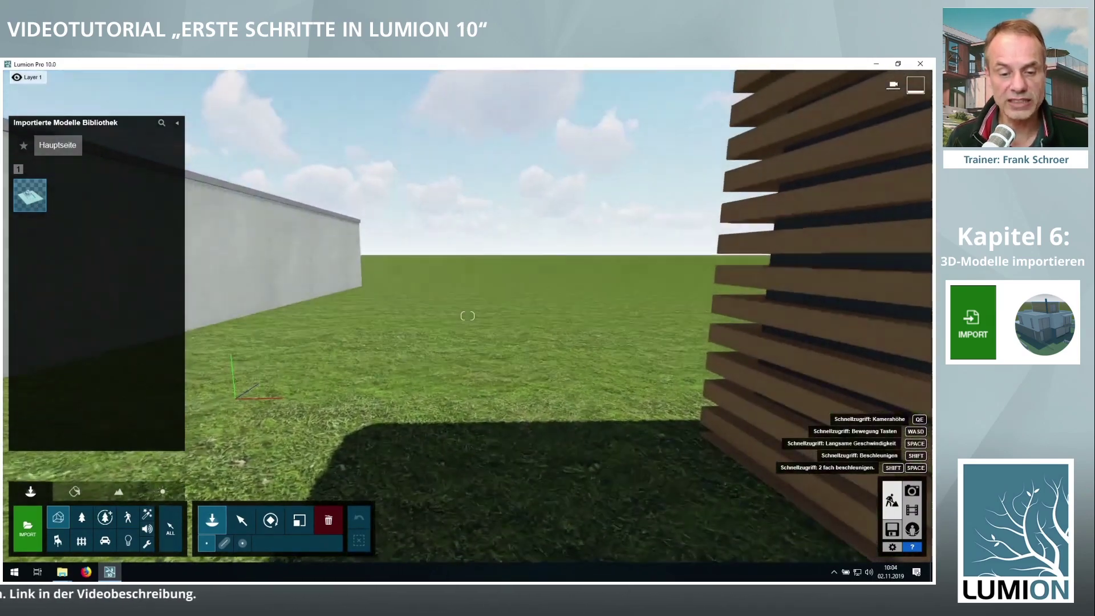
pyautogui.scroll(-4, 467, 315)
pyautogui.scroll(-4, 468, 316)
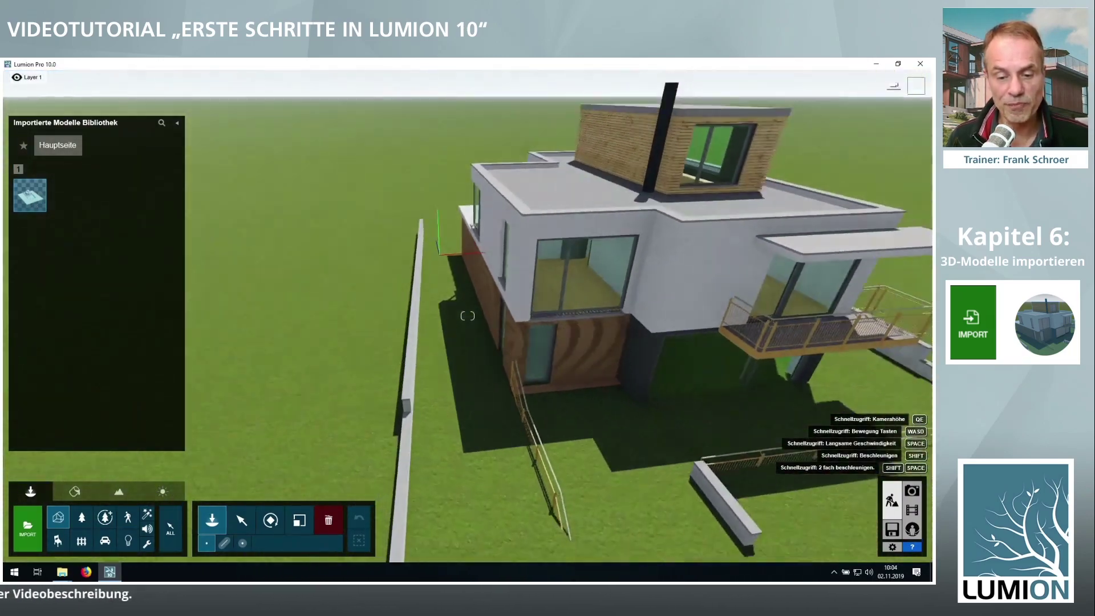
pyautogui.scroll(-3, 467, 315)
pyautogui.moveTo(467, 316); pyautogui.dragTo(603, 323, button='right')
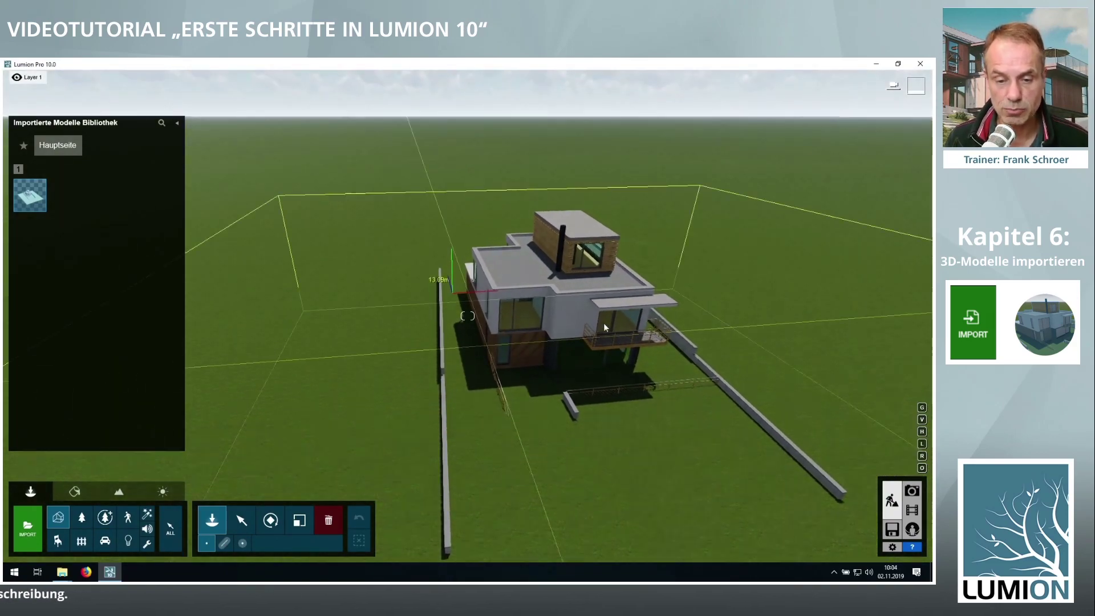
pyautogui.scroll(3, 484, 253)
pyautogui.moveTo(540, 288)
pyautogui.mouseDown()
pyautogui.moveTo(458, 271)
pyautogui.moveTo(452, 289)
pyautogui.mouseUp()
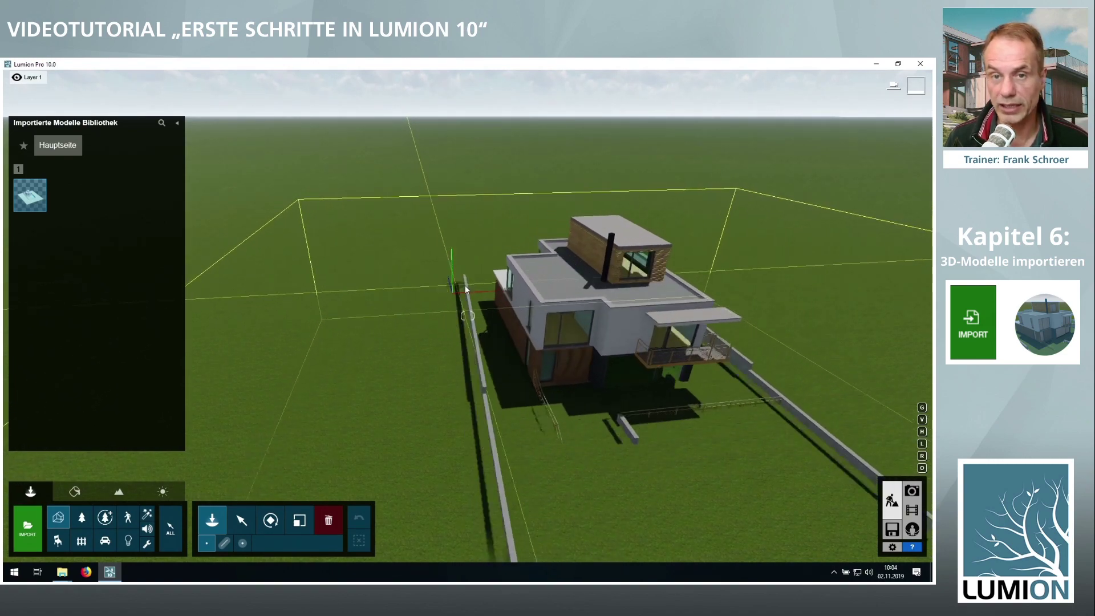
pyautogui.moveTo(452, 289); pyautogui.dragTo(452, 290)
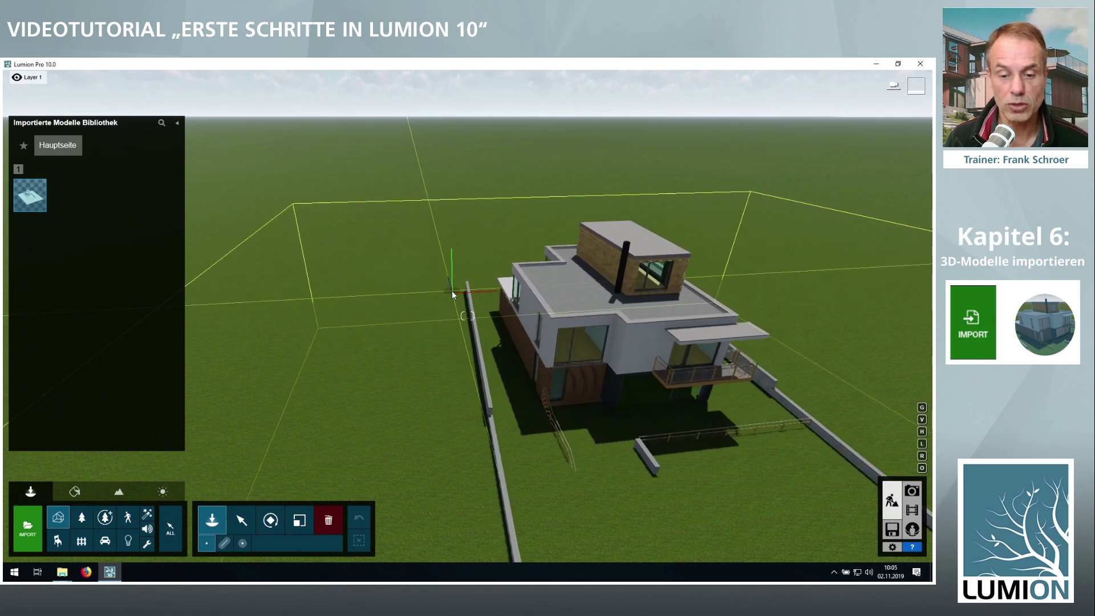
pyautogui.click(505, 262)
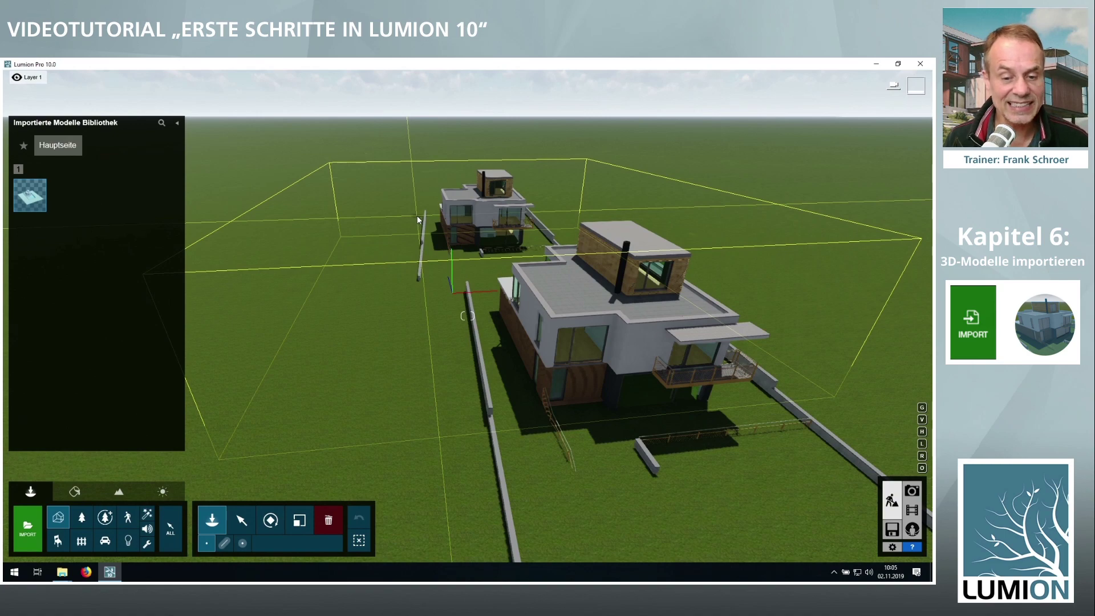
# Place a second villa copy farther back, then look around both houses.
pyautogui.scroll(5, 492, 278)
pyautogui.scroll(-5, 493, 279)
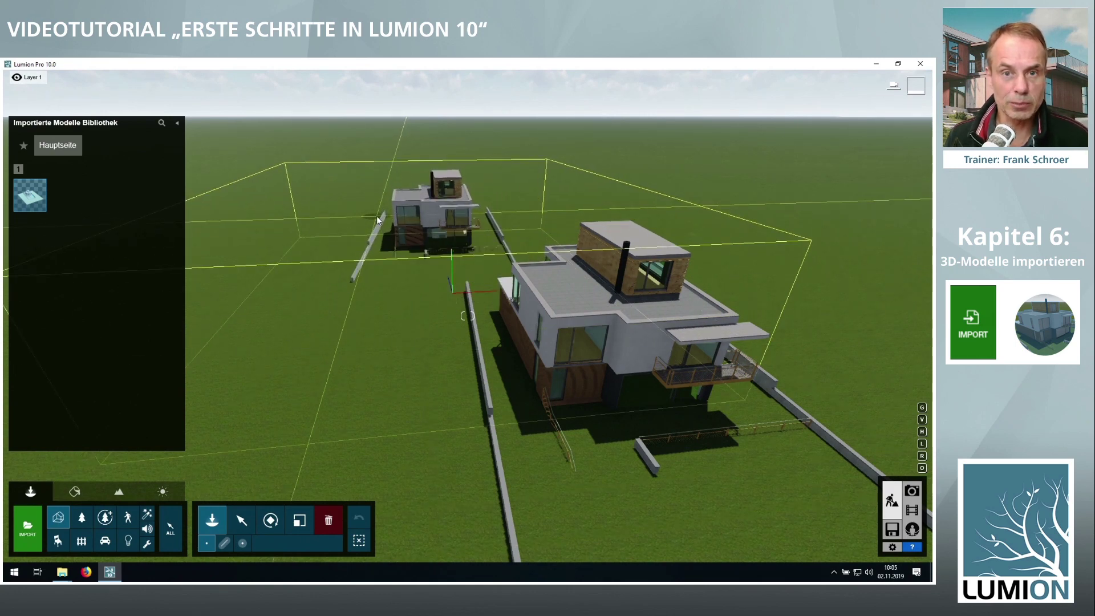
pyautogui.moveTo(380, 233); pyautogui.dragTo(422, 240, button='right')
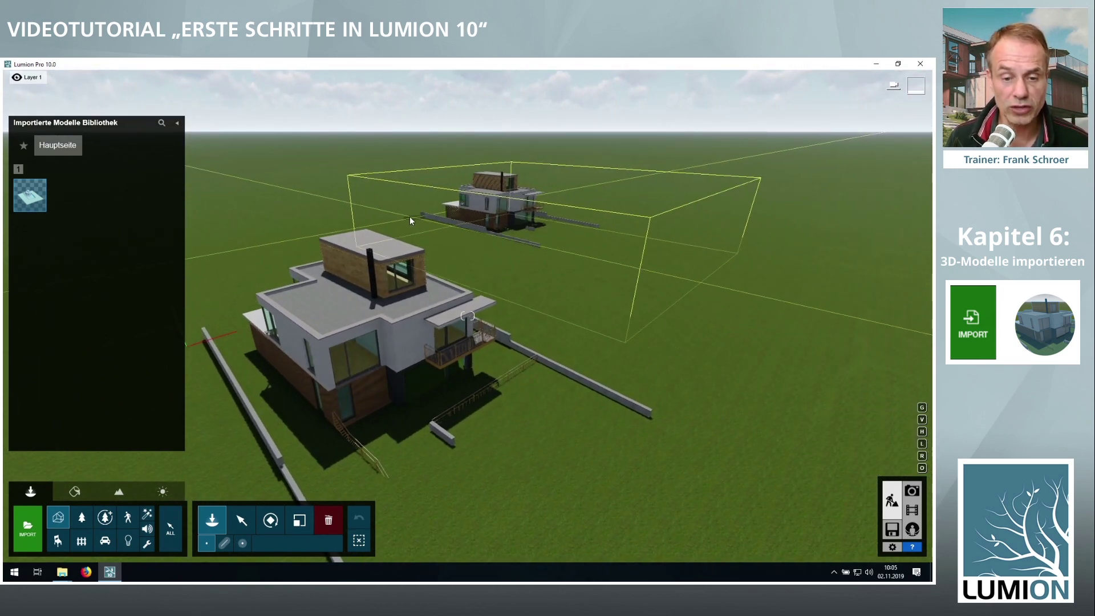
pyautogui.click(549, 292)
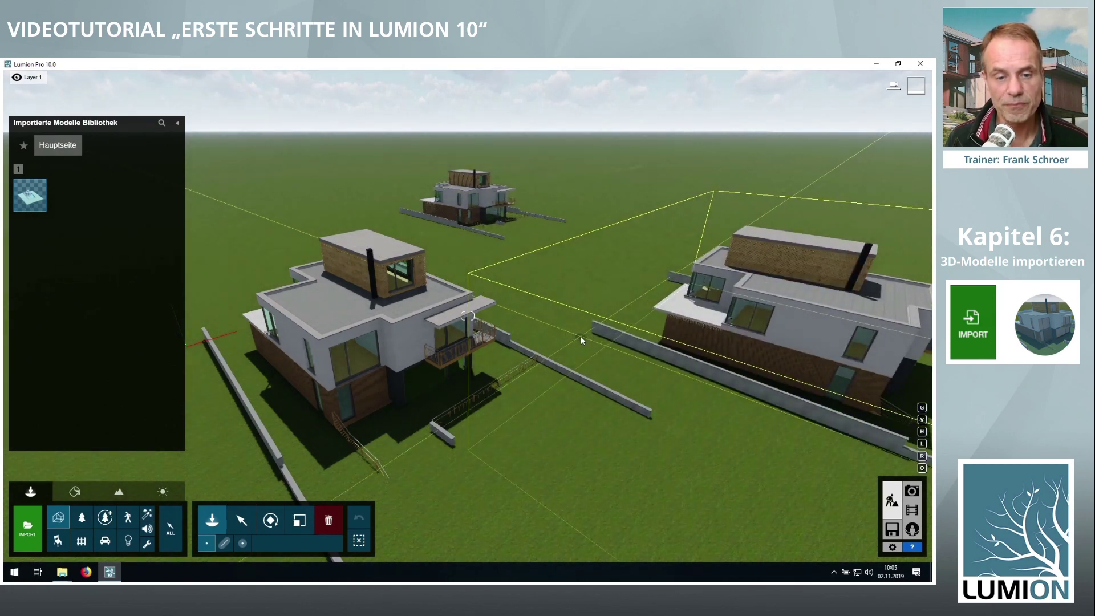
pyautogui.moveTo(580, 337); pyautogui.dragTo(572, 338, button='right')
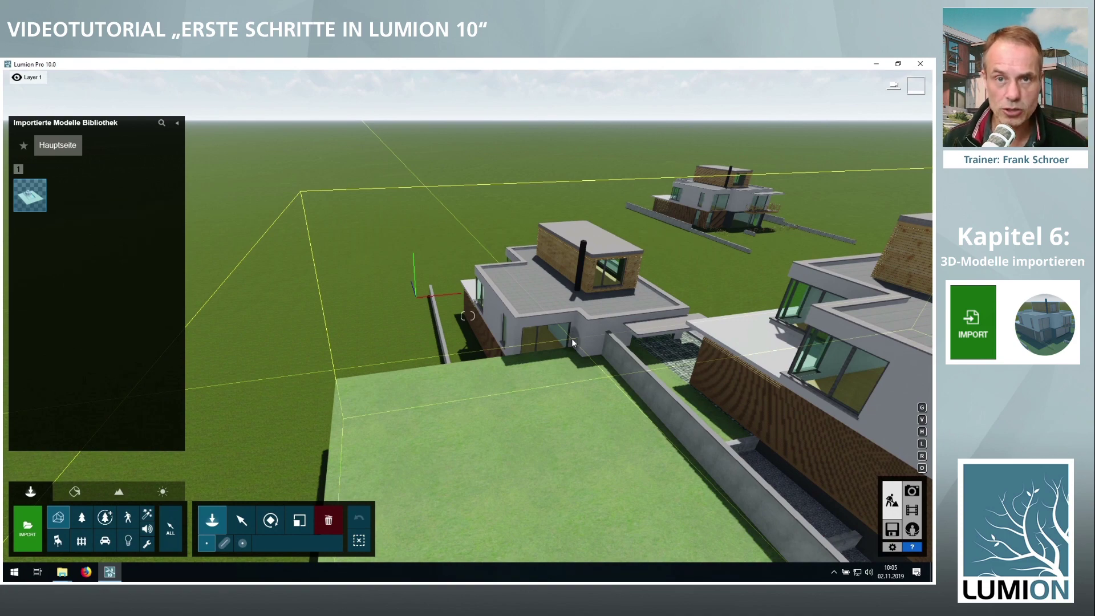
pyautogui.moveTo(572, 338); pyautogui.dragTo(348, 218, button='right')
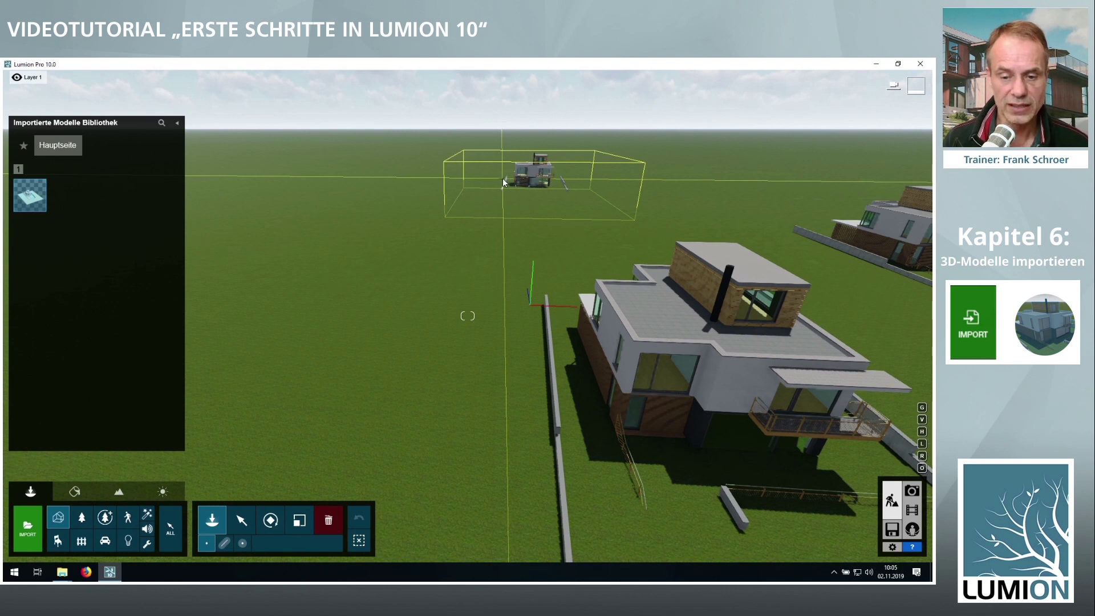
pyautogui.moveTo(493, 200)
pyautogui.mouseDown(button='right')
pyautogui.moveTo(410, 171)
pyautogui.moveTo(342, 171)
pyautogui.mouseUp(button='right')
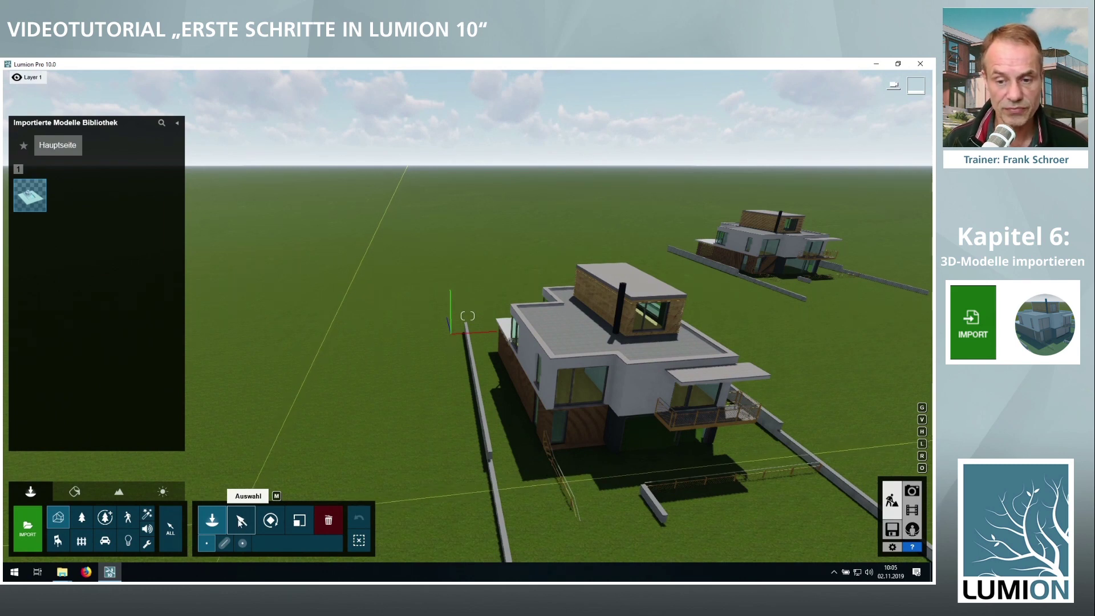
# Select the foreground villa to show its properties: Villa V1 Tutorial, Layer 1.
pyautogui.click(240, 520)
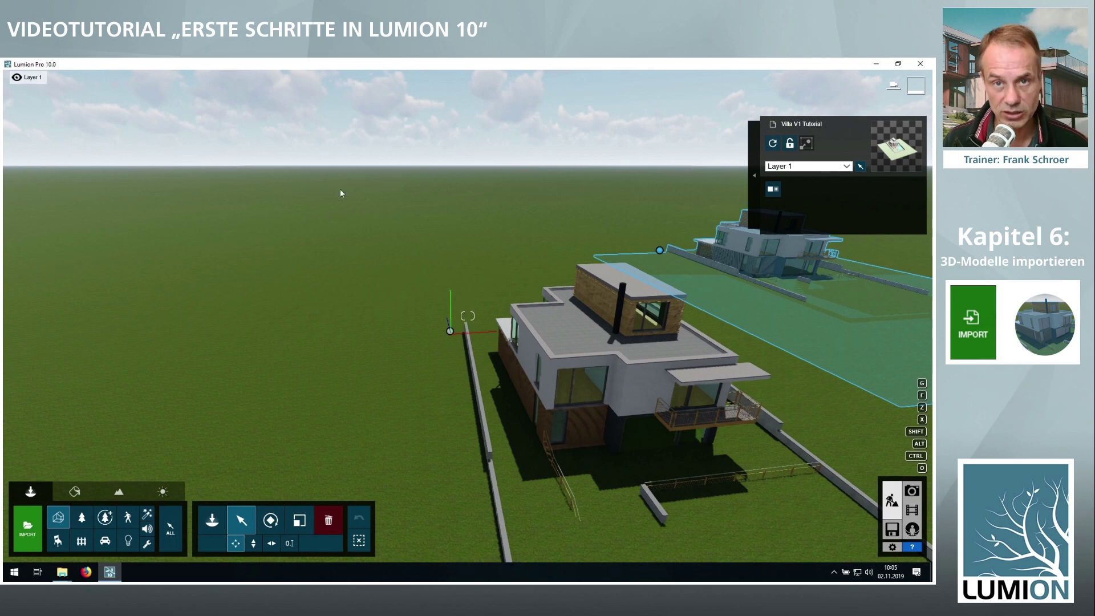
pyautogui.click(449, 331)
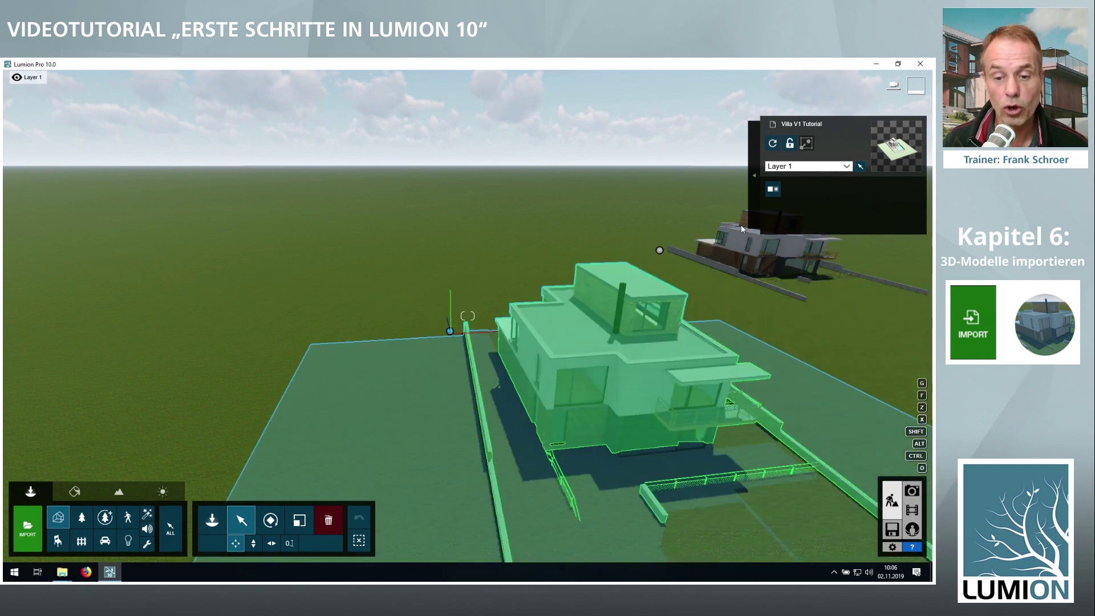
pyautogui.click(659, 250)
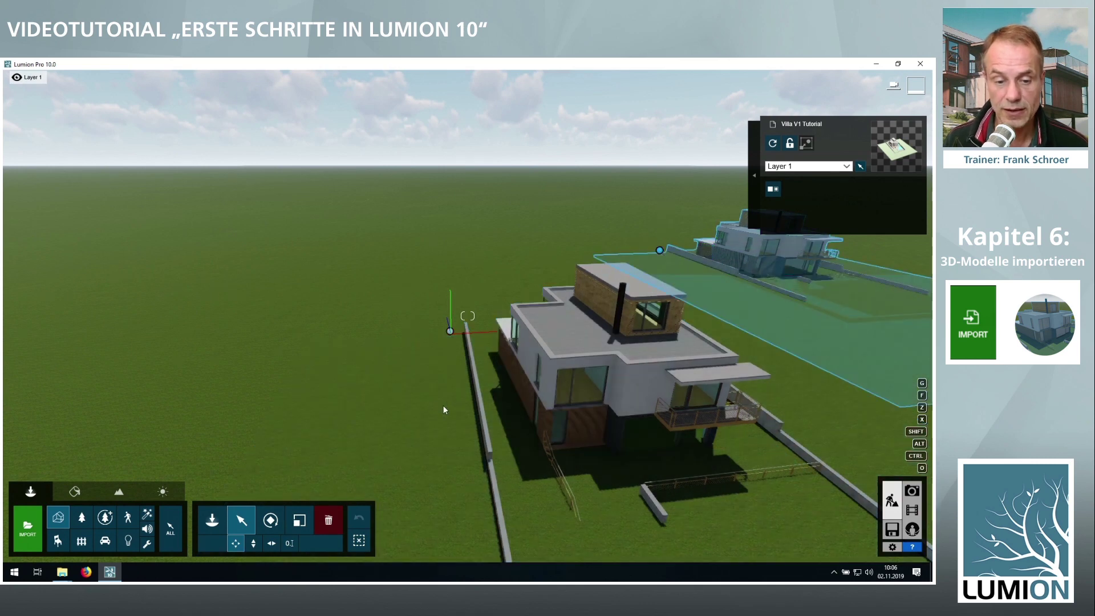
pyautogui.click(451, 333)
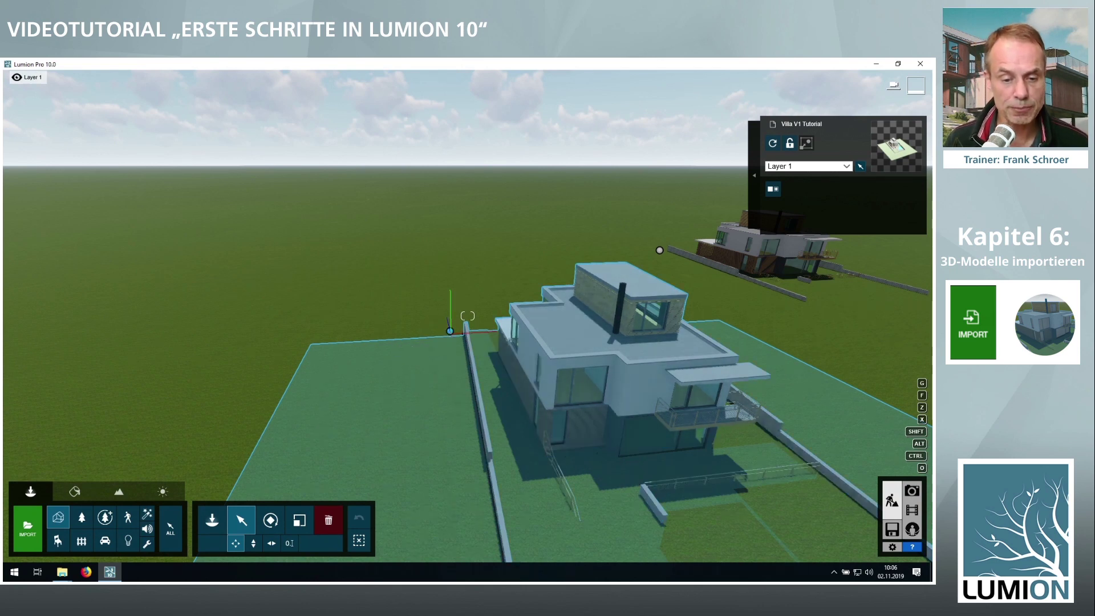
pyautogui.moveTo(453, 328)
pyautogui.mouseDown(button='right')
pyautogui.moveTo(453, 308)
pyautogui.moveTo(330, 268)
pyautogui.mouseUp(button='right')
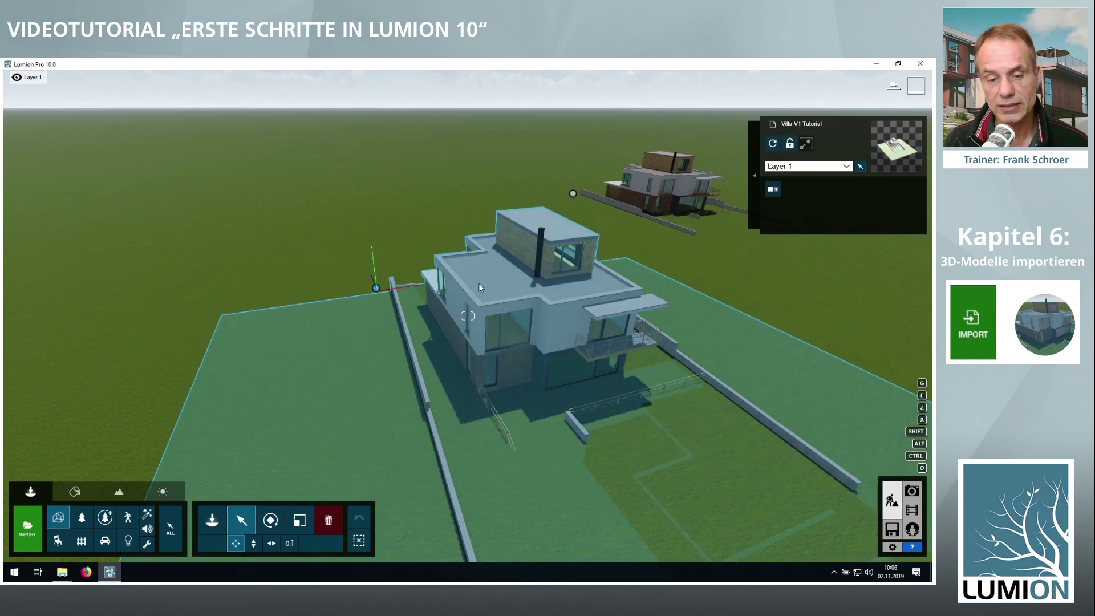
pyautogui.click(479, 287)
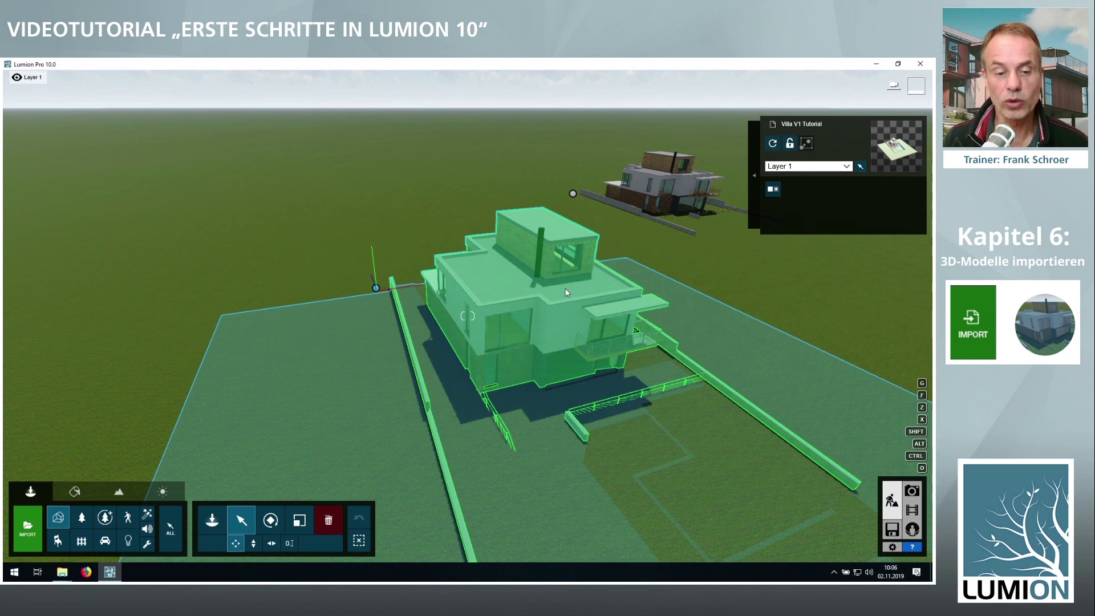
pyautogui.click(373, 281)
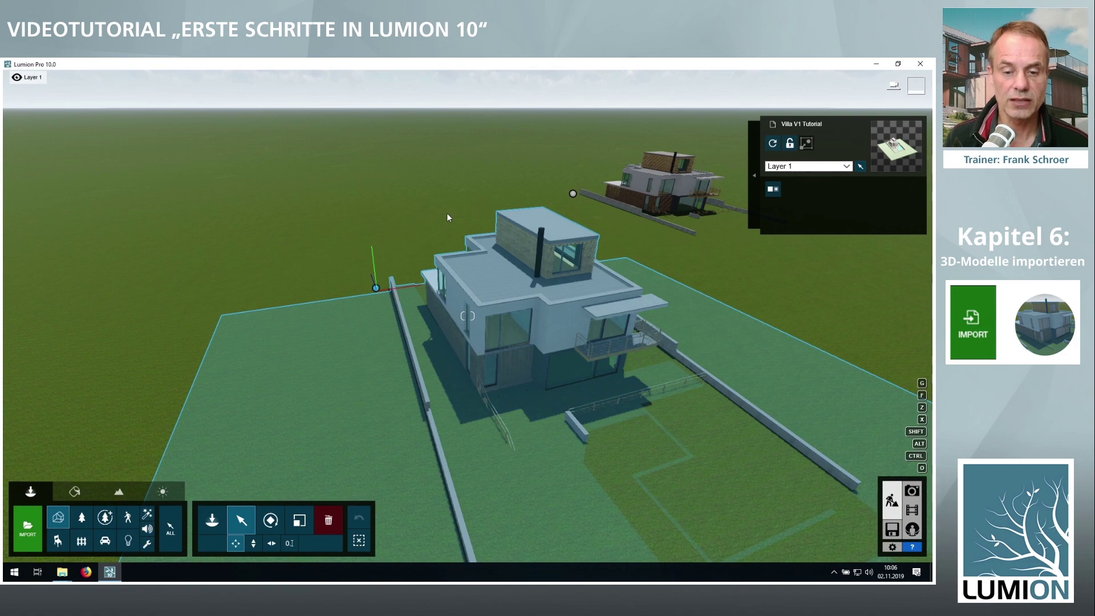
pyautogui.moveTo(468, 316); pyautogui.dragTo(377, 207, button='right')
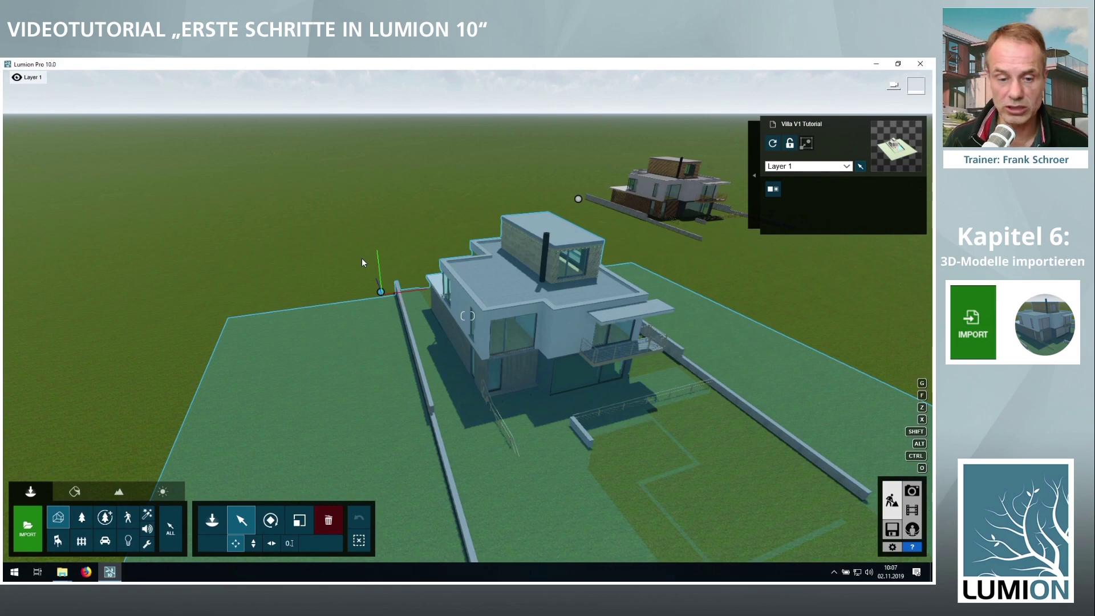
# Fly the camera in close to the villa and tilt up to show sky and house.
pyautogui.scroll(2, 332, 282)
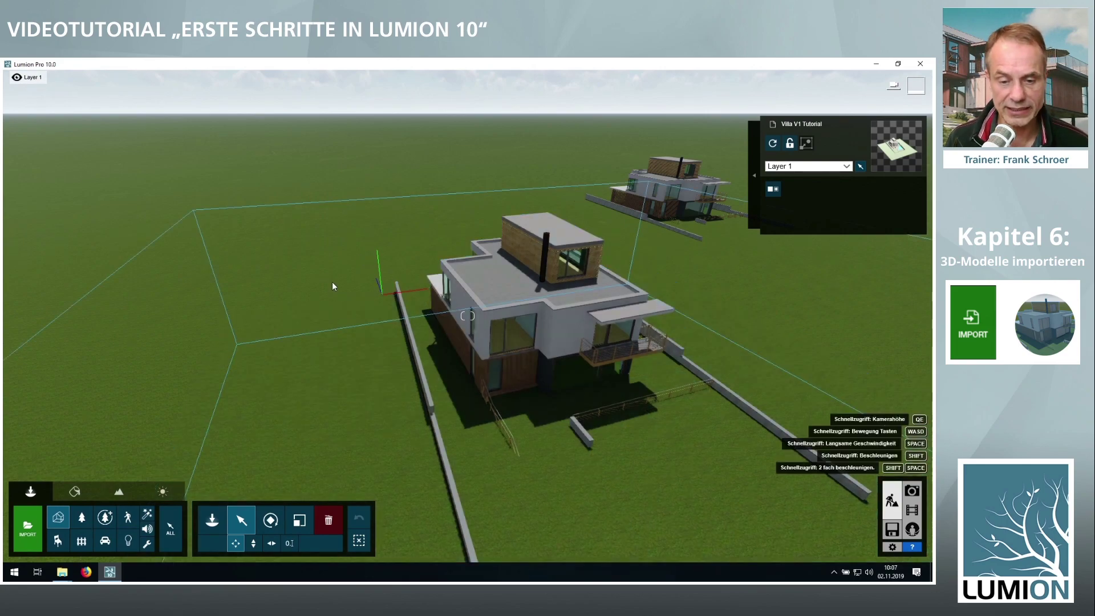
pyautogui.scroll(3, 333, 282)
pyautogui.moveTo(333, 283)
pyautogui.mouseDown(button='right')
pyautogui.moveTo(188, 286)
pyautogui.moveTo(149, 329)
pyautogui.mouseUp(button='right')
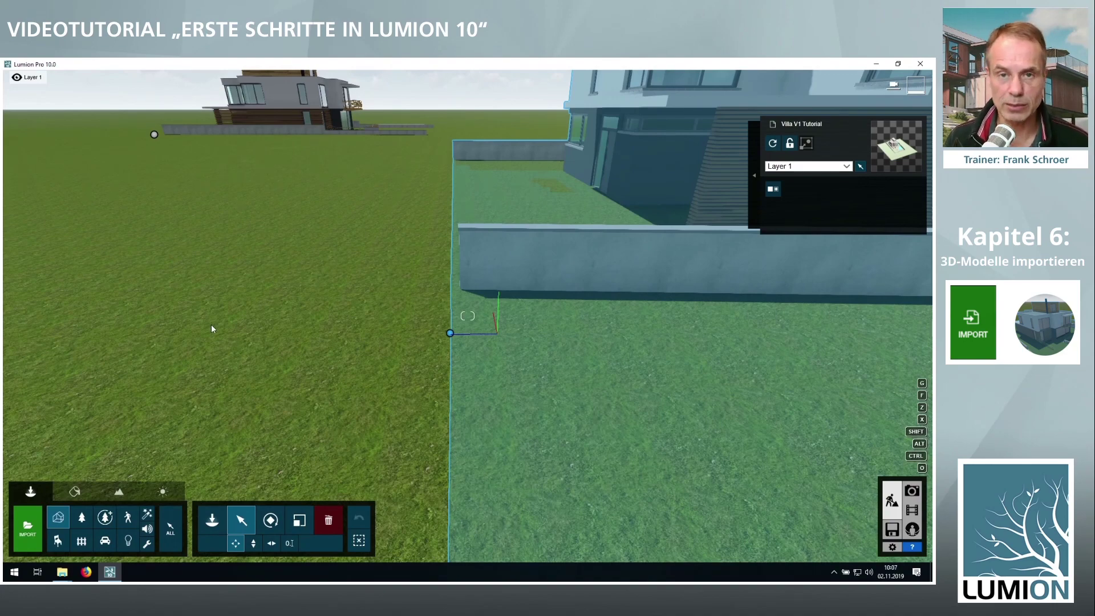
pyautogui.moveTo(211, 323); pyautogui.dragTo(217, 268, button='right')
pyautogui.moveTo(467, 315); pyautogui.dragTo(463, 316, button='right')
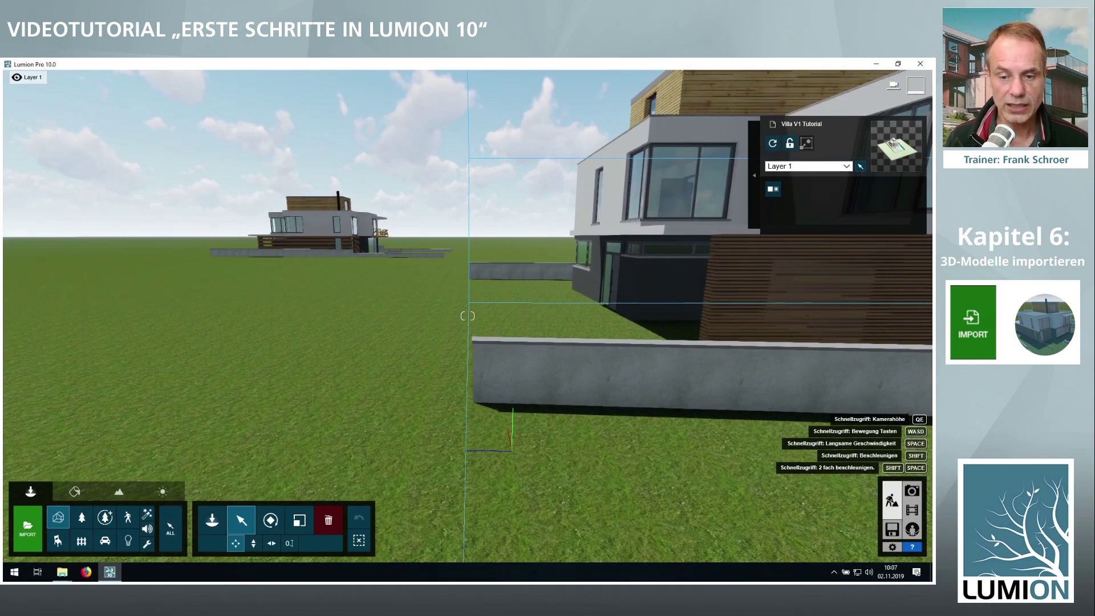
# Circle between the distant house and the near villa, then select the Villa V1 Tutorial model.
pyautogui.moveTo(467, 315); pyautogui.dragTo(570, 315, button='right')
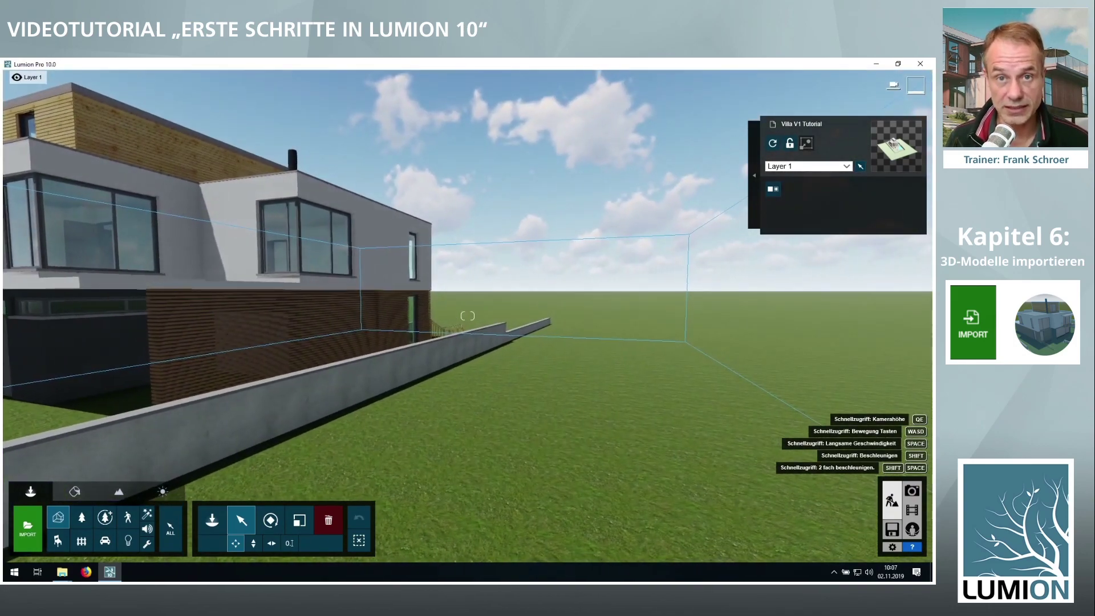
pyautogui.moveTo(467, 315); pyautogui.dragTo(342, 315, button='right')
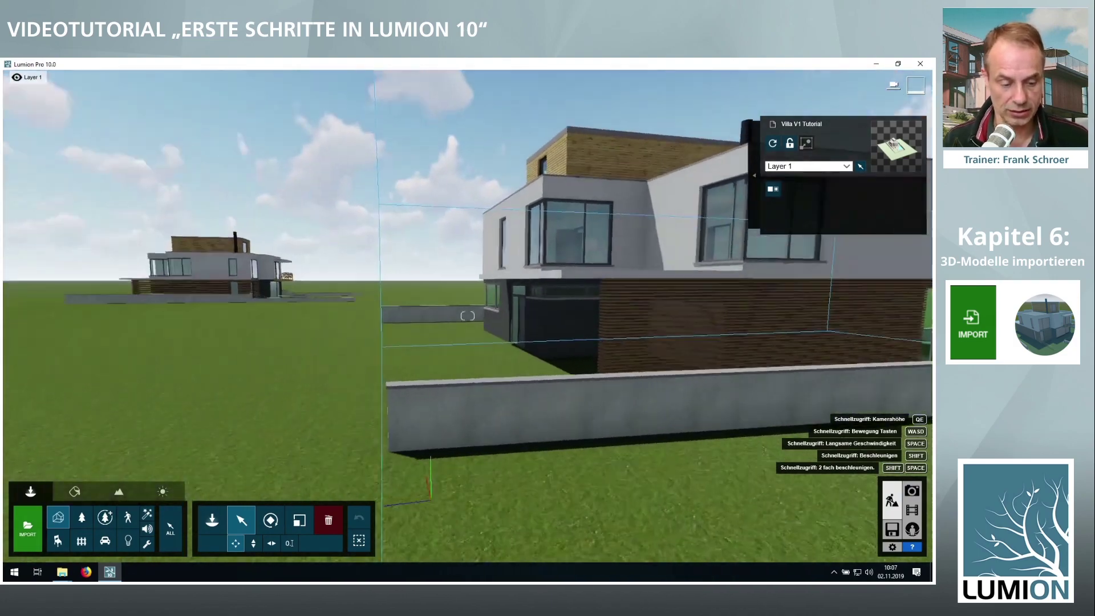
pyautogui.moveTo(467, 315); pyautogui.dragTo(342, 316, button='right')
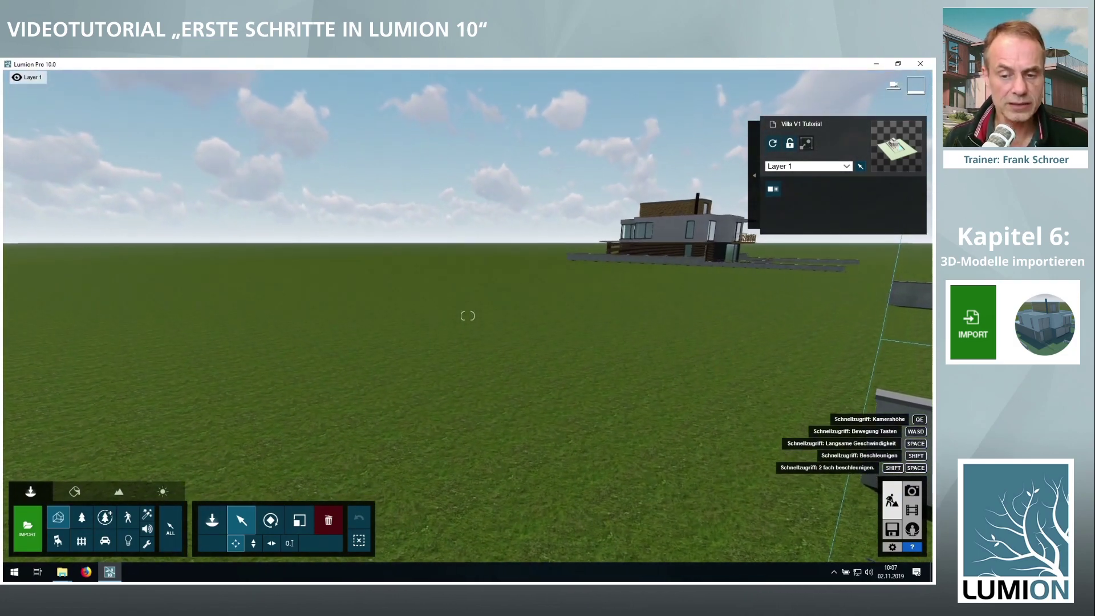
pyautogui.moveTo(467, 316); pyautogui.dragTo(570, 315, button='right')
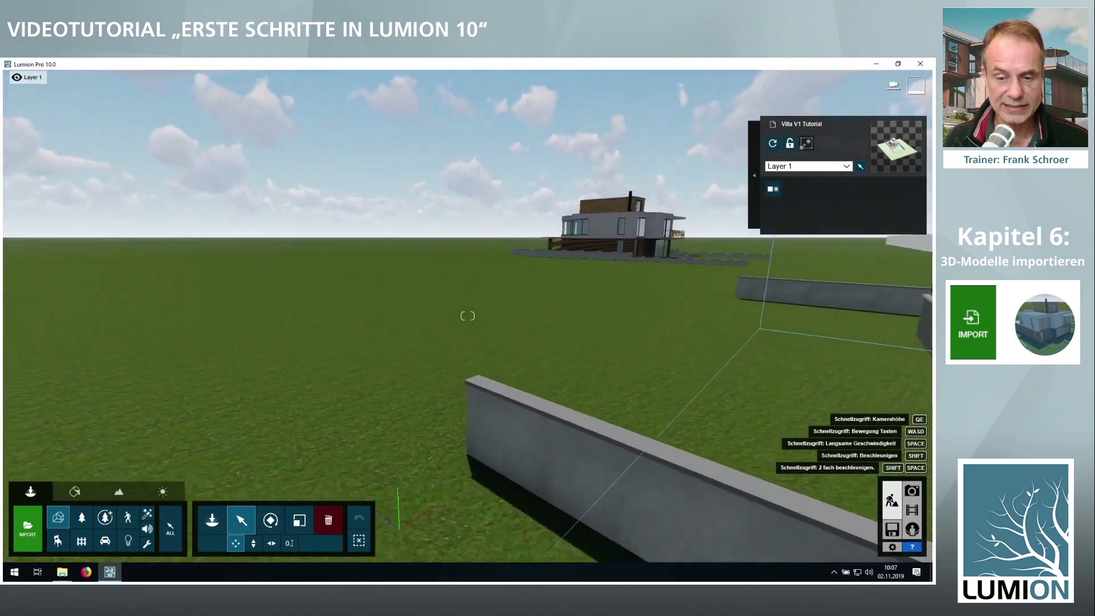
pyautogui.moveTo(466, 315); pyautogui.dragTo(570, 315, button='right')
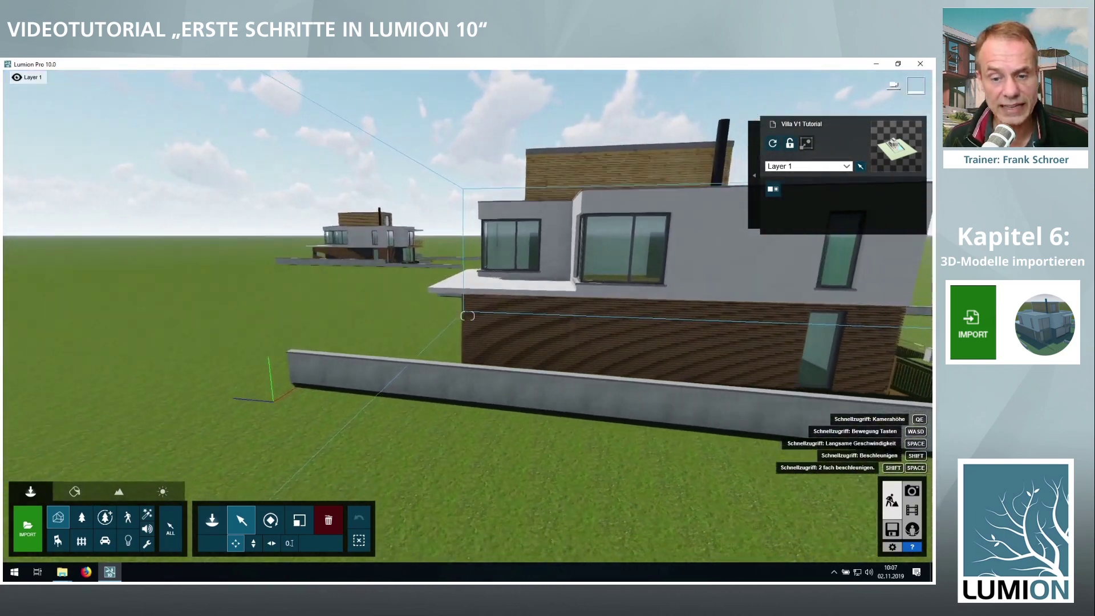
pyautogui.moveTo(467, 315)
pyautogui.mouseDown(button='right')
pyautogui.moveTo(434, 315)
pyautogui.moveTo(496, 315)
pyautogui.moveTo(485, 315)
pyautogui.mouseUp(button='right')
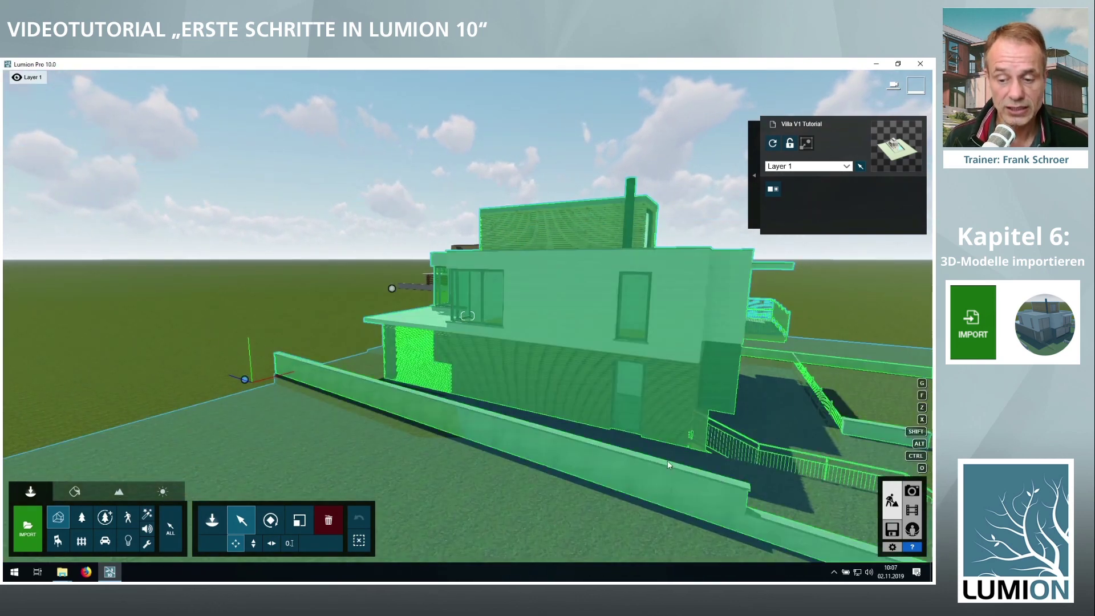
pyautogui.click(863, 515)
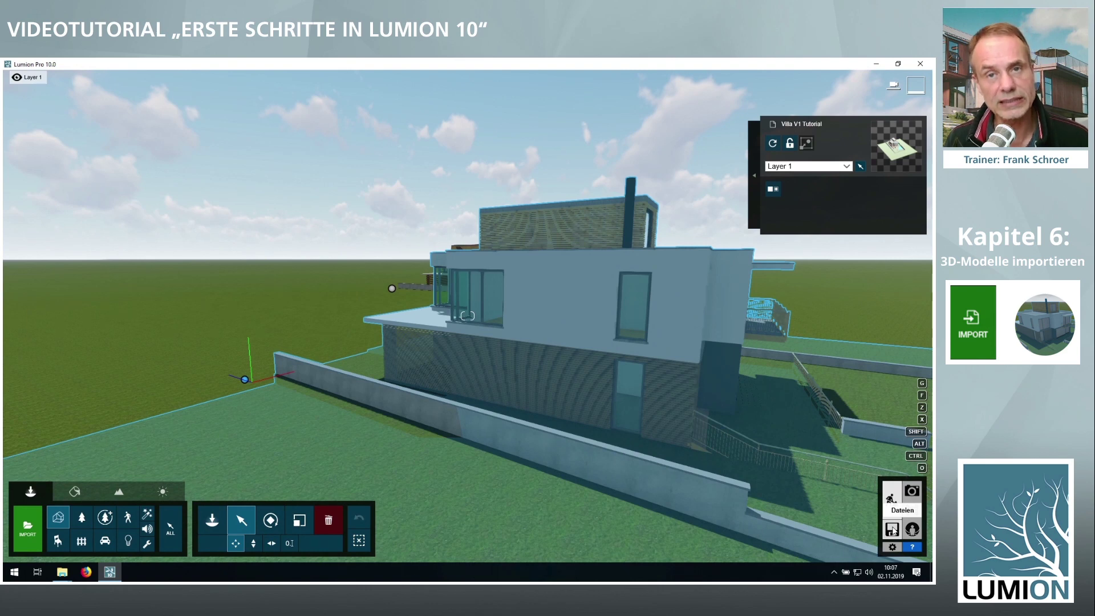
# From the Files start screen, create a new project with Villa V1.skp as its model.
pyautogui.click(893, 531)
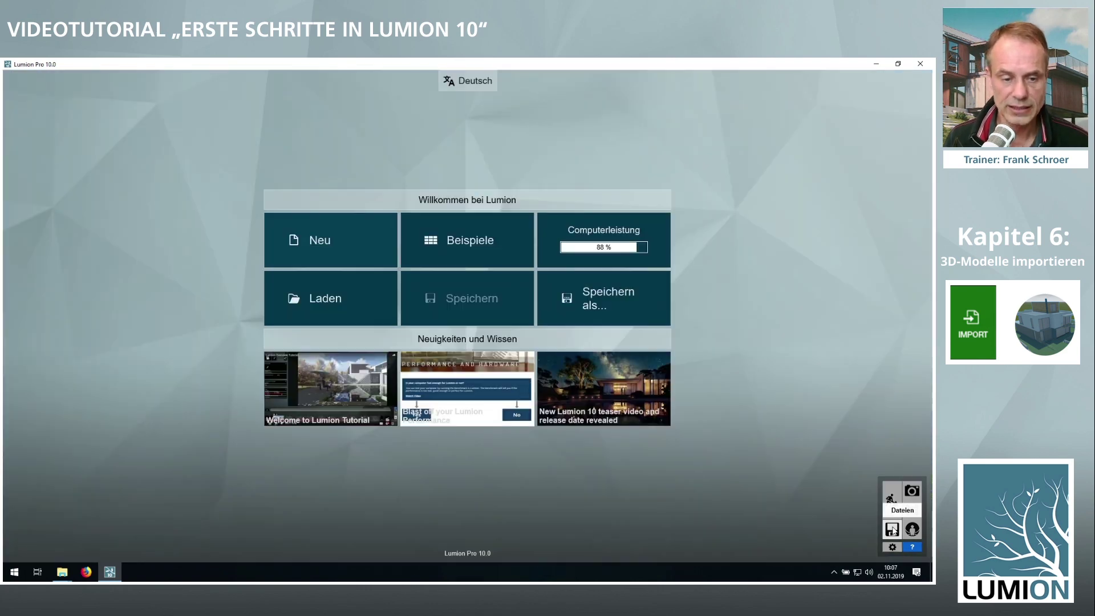
pyautogui.click(340, 244)
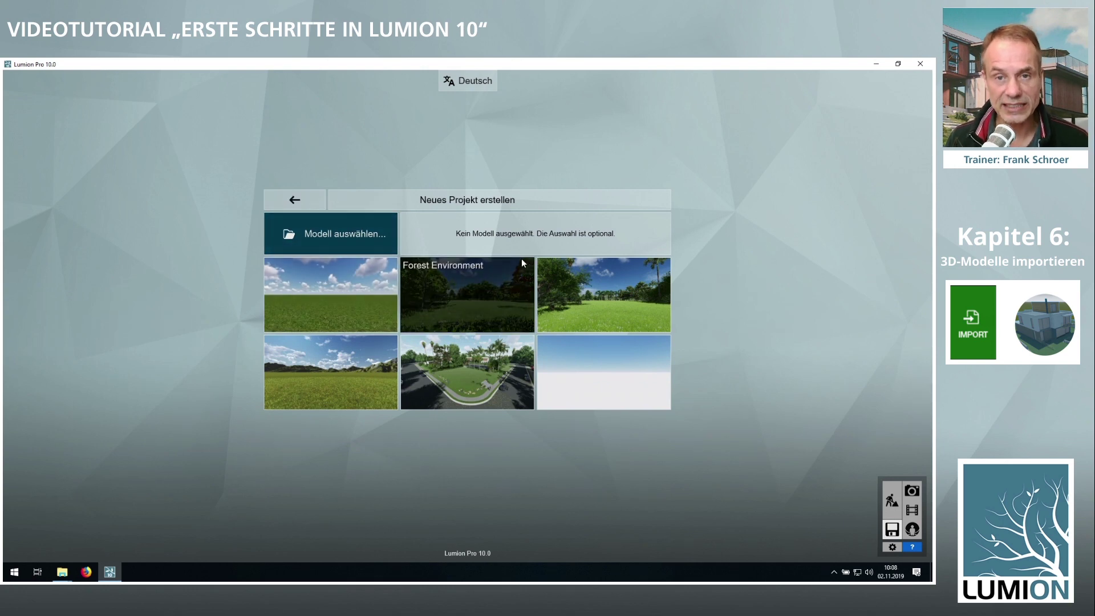
pyautogui.click(348, 231)
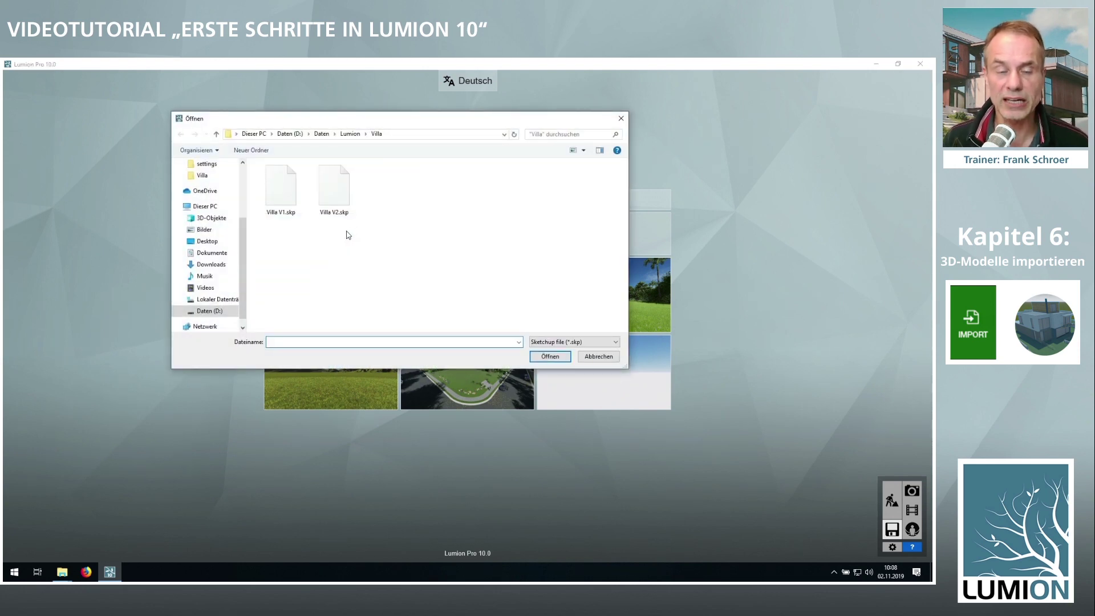
pyautogui.click(289, 196)
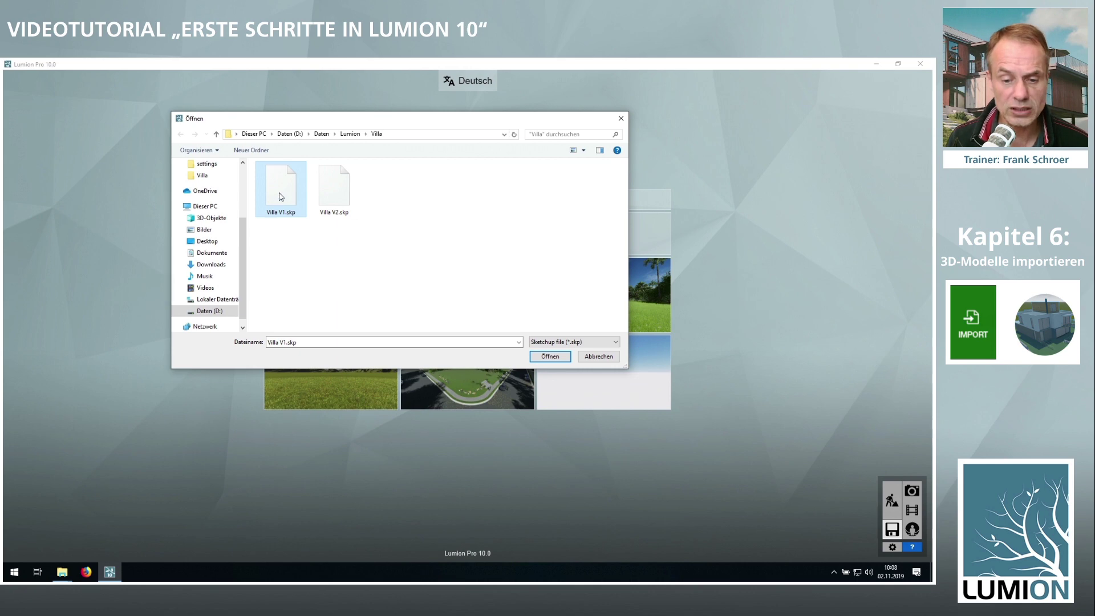
pyautogui.click(548, 357)
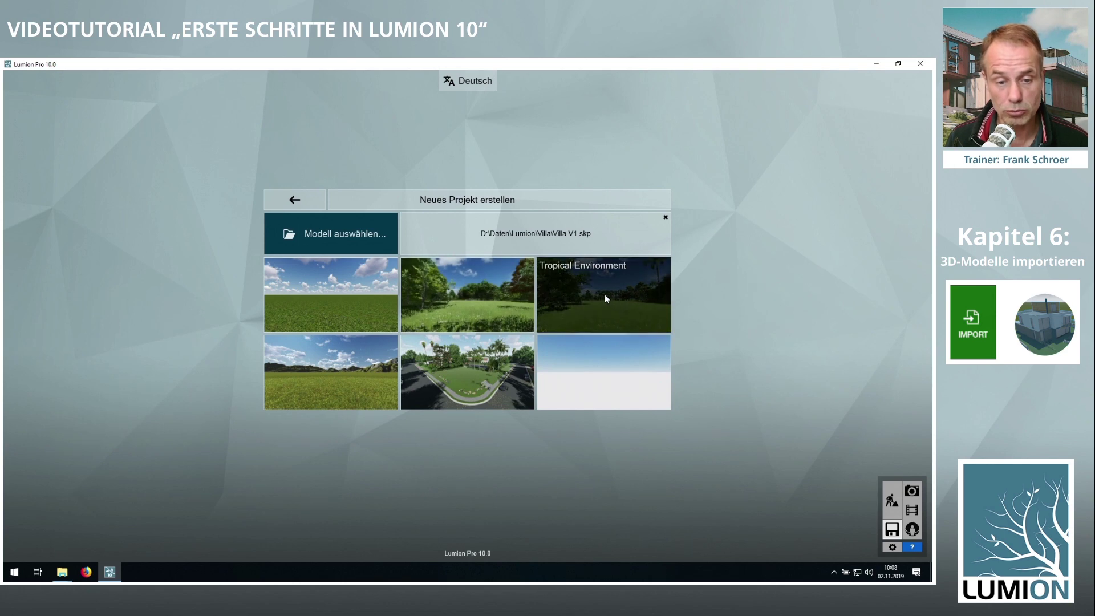
# Load the Forest Environment template, fly toward the villa among the trees, and pick the sideways move tool.
pyautogui.click(461, 296)
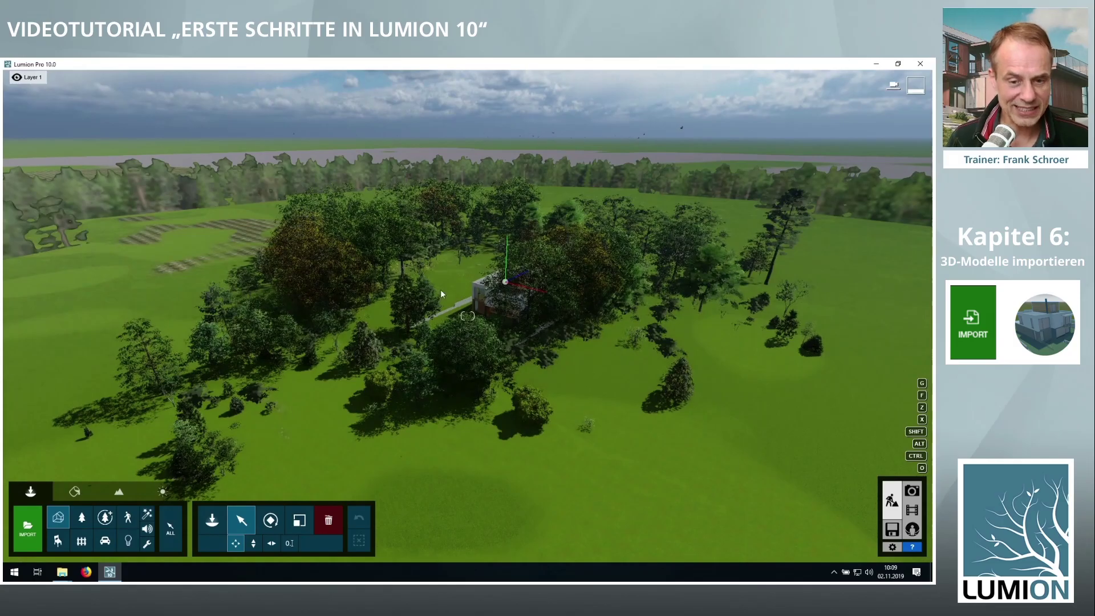
pyautogui.moveTo(467, 315); pyautogui.dragTo(467, 315, button='right')
pyautogui.press('w')
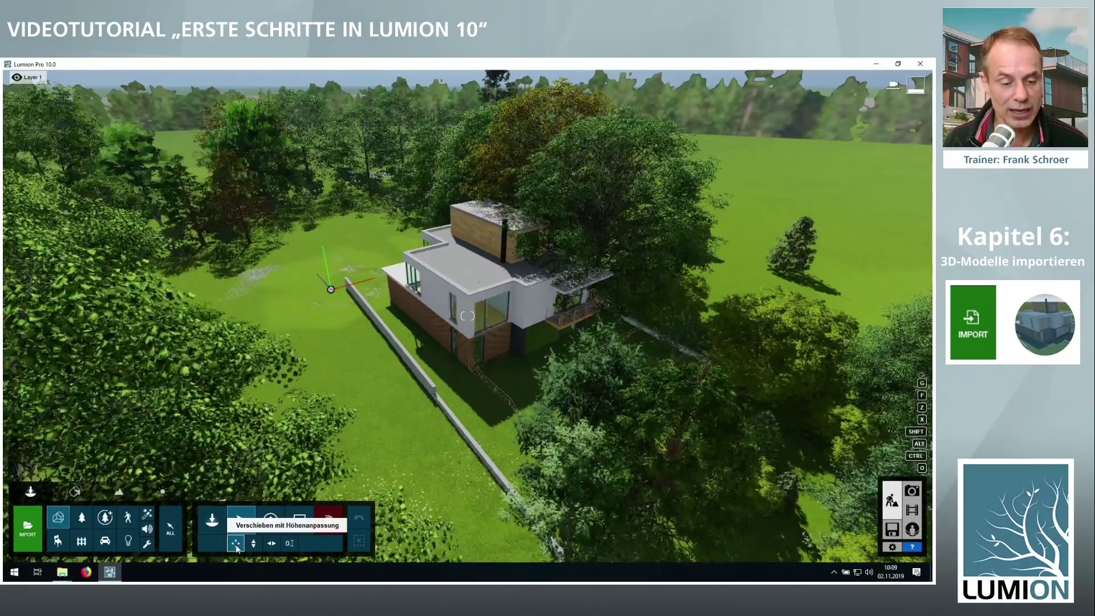
pyautogui.click(270, 545)
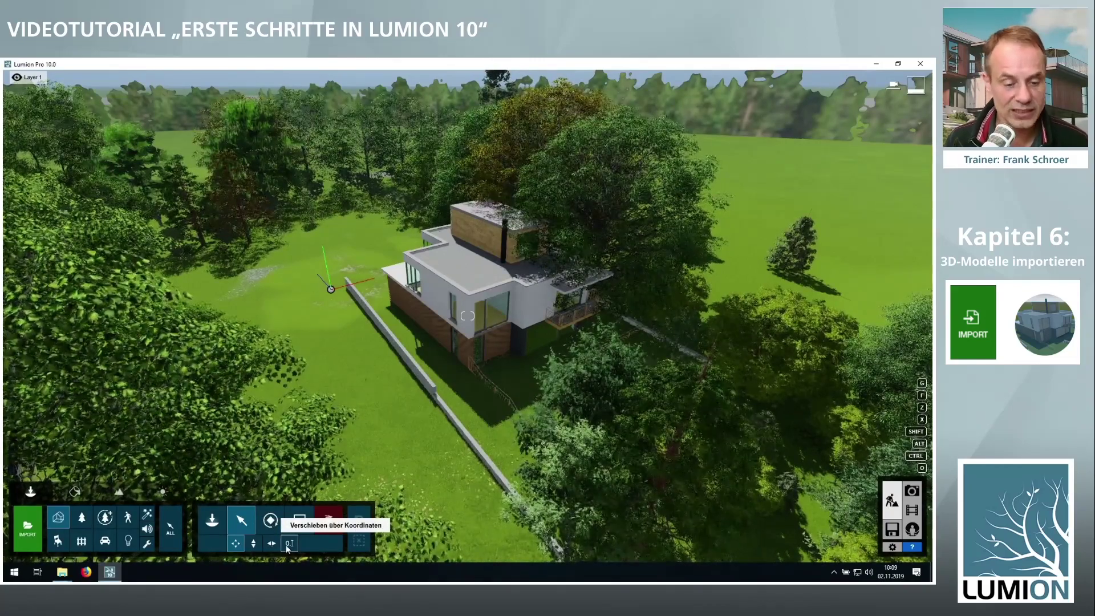
# Drag the villa left onto the open lawn and lower its height slightly toward the ground.
pyautogui.click(326, 290)
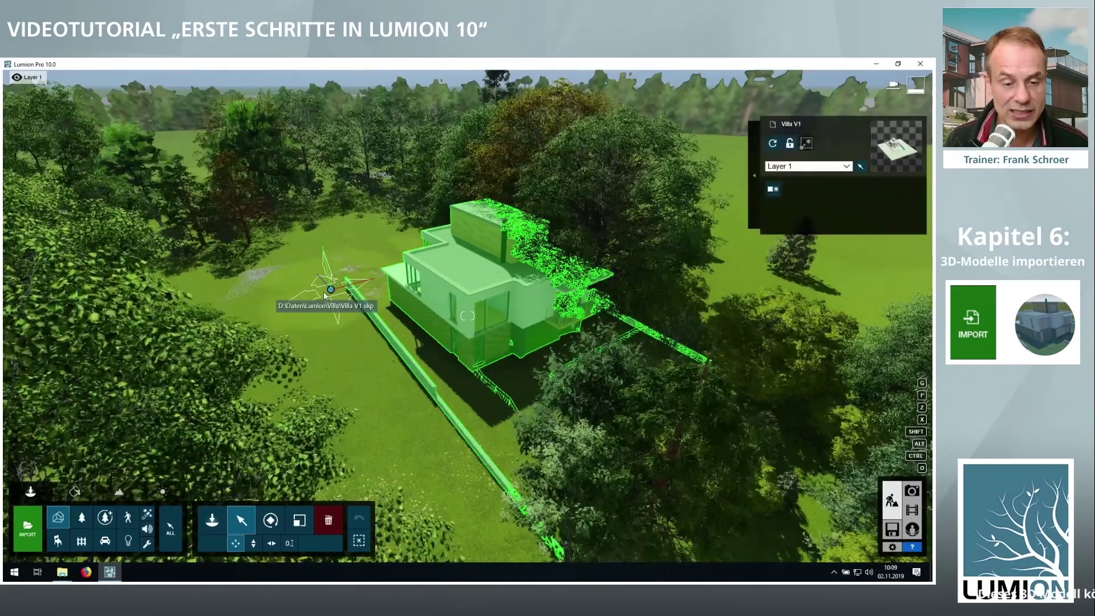
pyautogui.moveTo(300, 295); pyautogui.dragTo(208, 274)
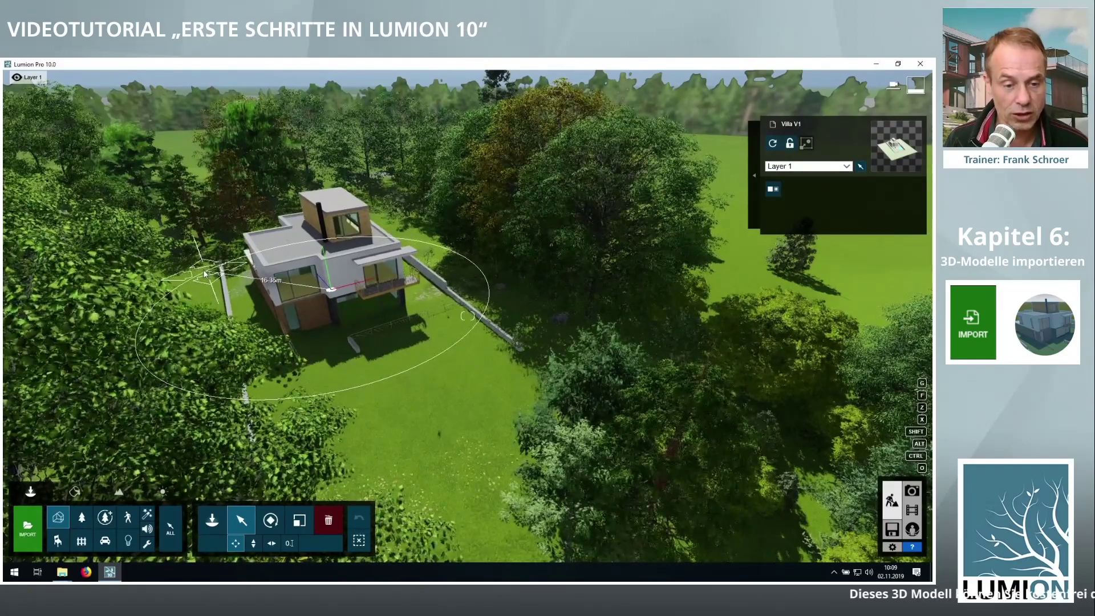
pyautogui.moveTo(208, 274); pyautogui.dragTo(203, 274)
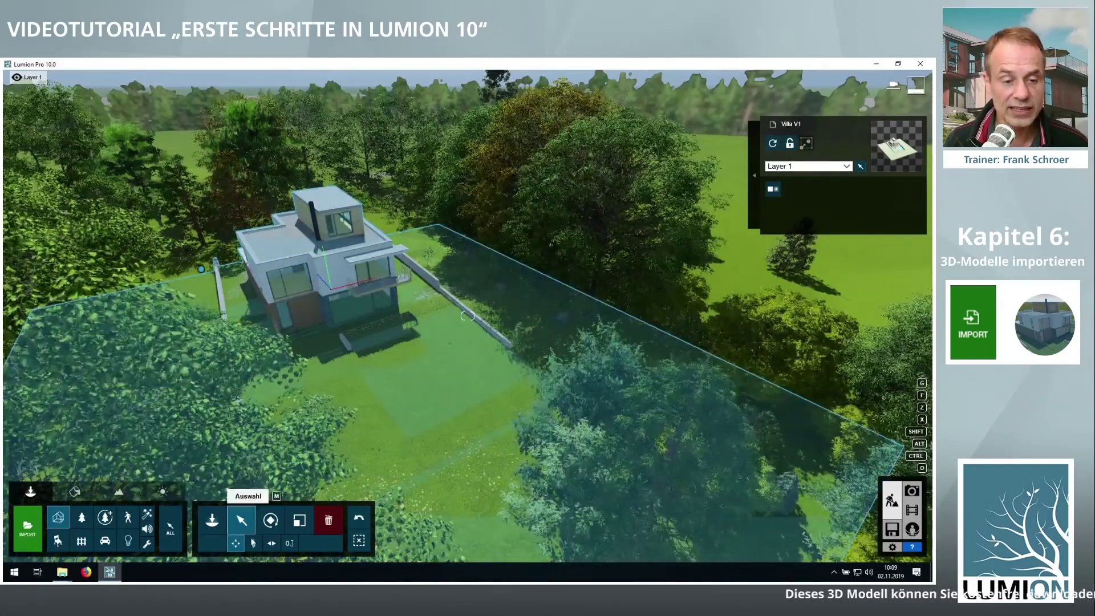
pyautogui.click(253, 546)
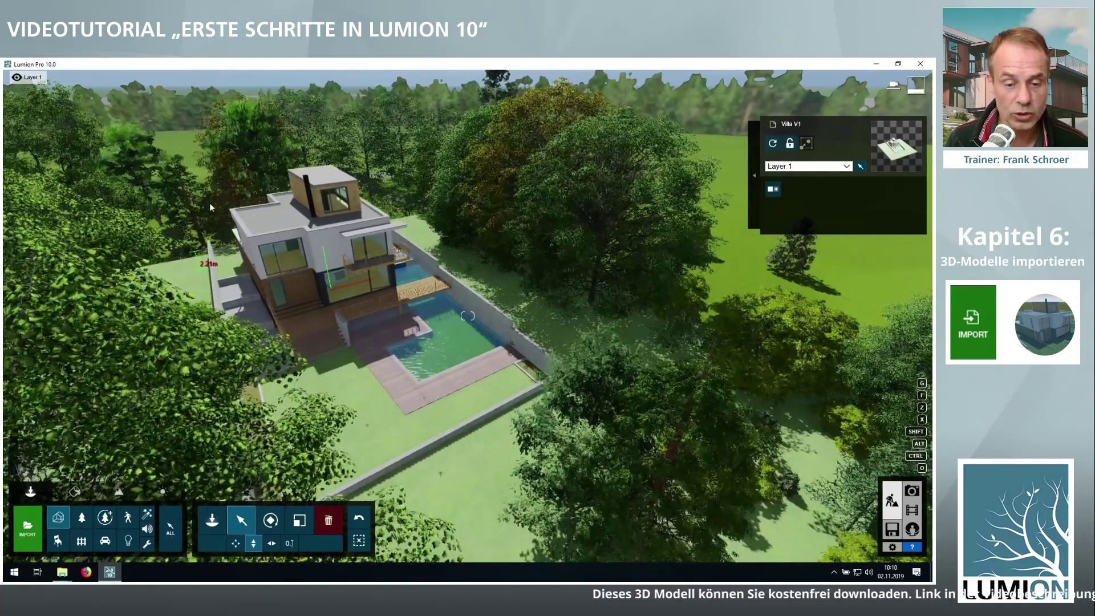
pyautogui.moveTo(209, 203); pyautogui.dragTo(209, 204)
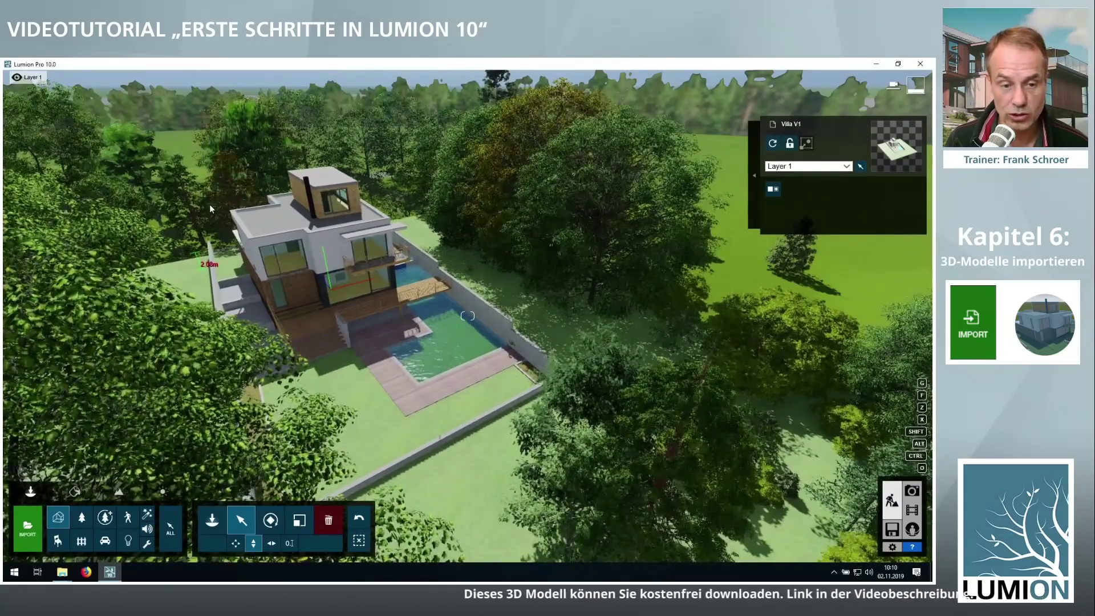
# Turn the view to show more pool and garden and reselect the villa with its terrain.
pyautogui.click(492, 424)
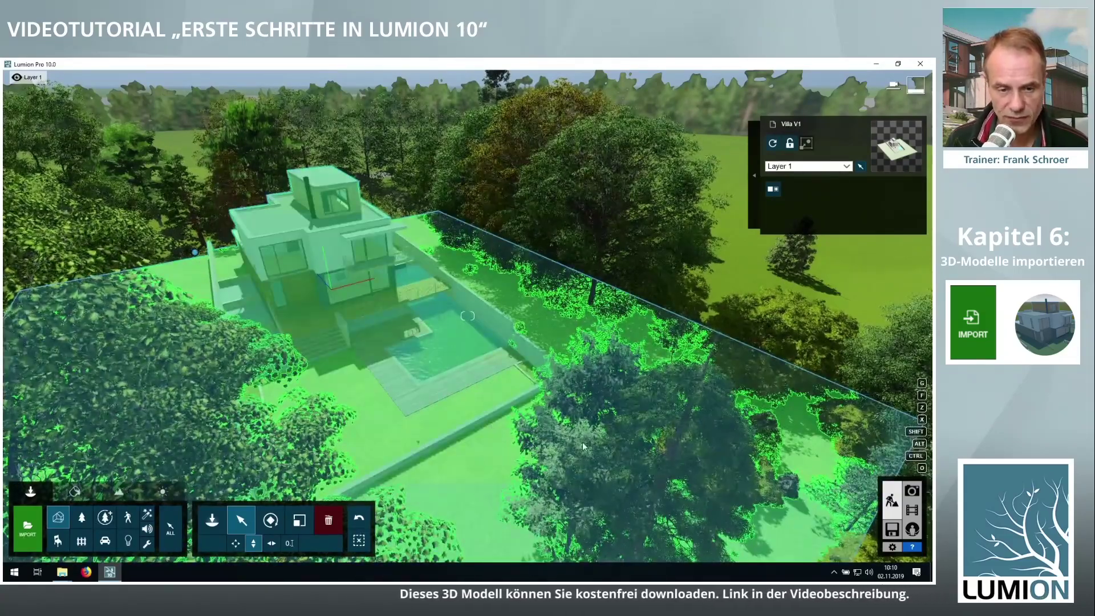
pyautogui.moveTo(582, 442); pyautogui.dragTo(502, 422, button='right')
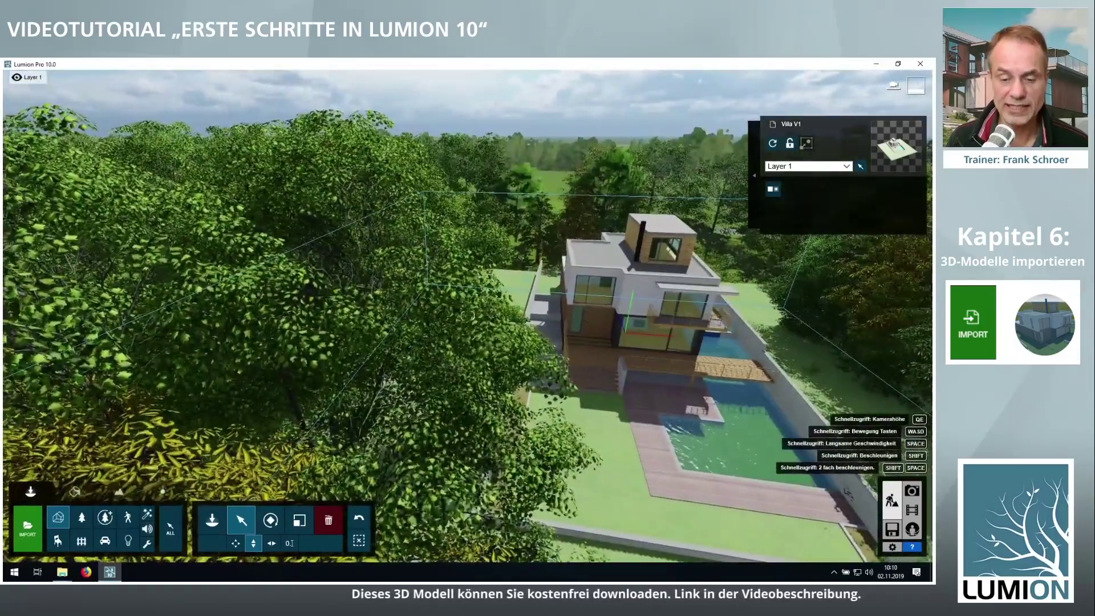
pyautogui.moveTo(467, 315); pyautogui.dragTo(548, 316, button='right')
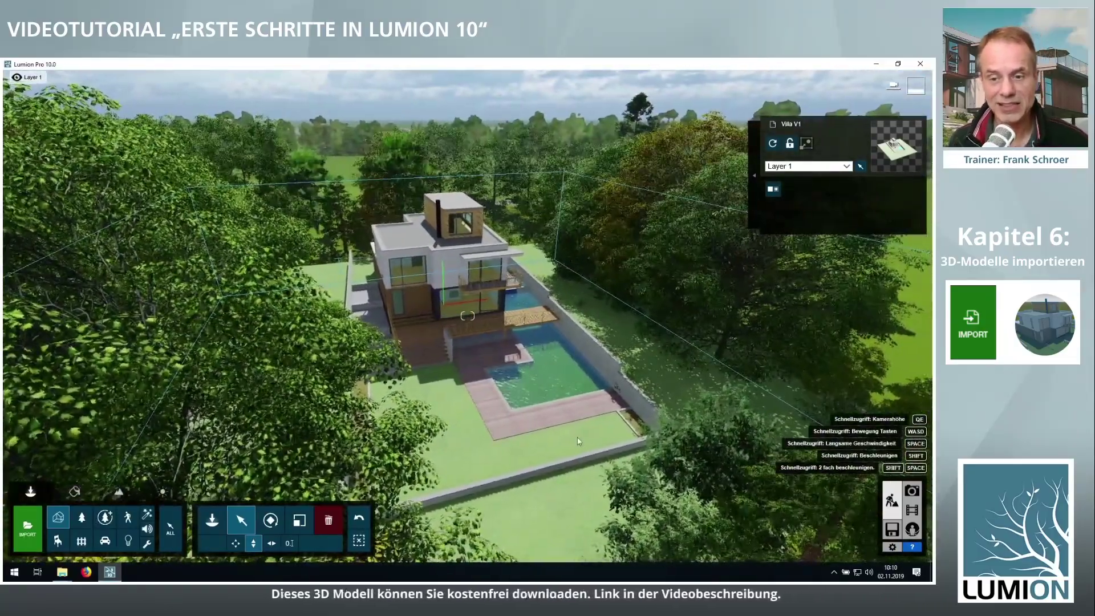
pyautogui.click(578, 440)
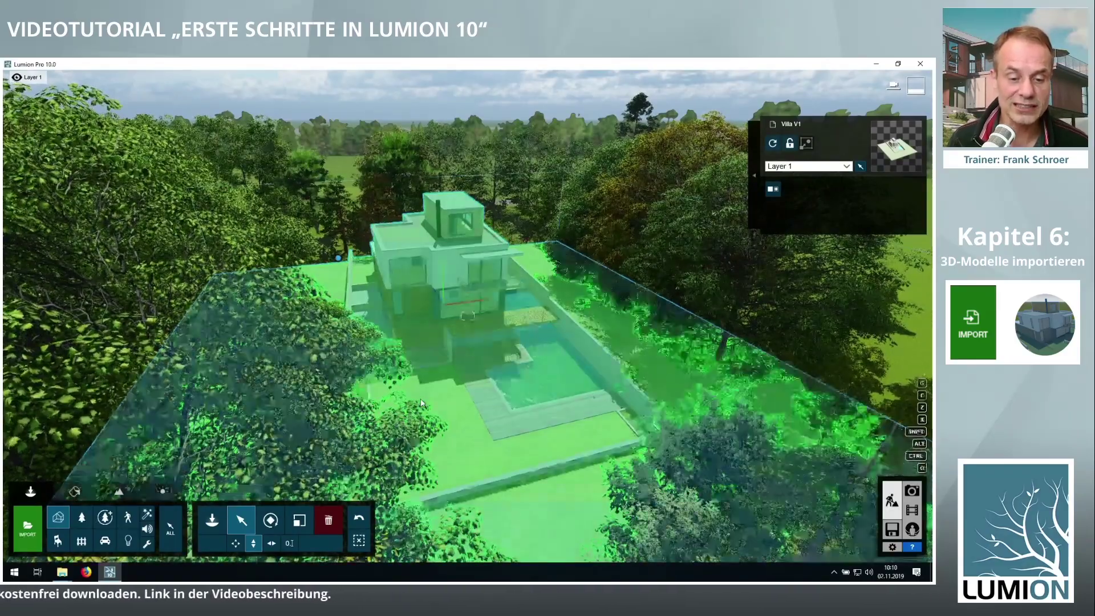
# Fly the camera down to eye level and approach the villa front.
pyautogui.moveTo(418, 406); pyautogui.dragTo(418, 365, button='right')
pyautogui.press('w')
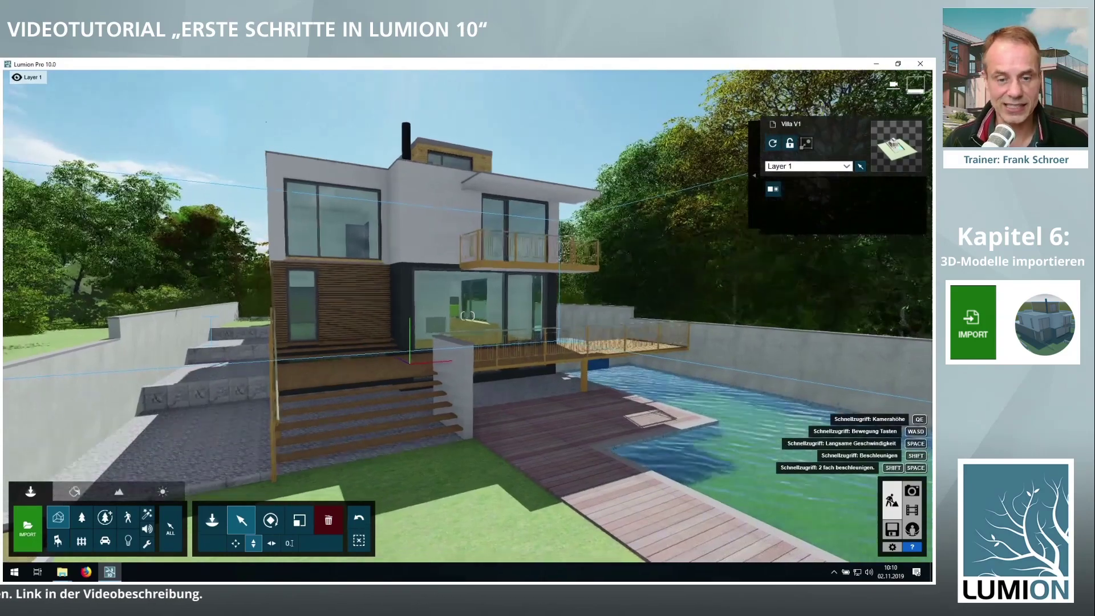
pyautogui.moveTo(422, 353); pyautogui.dragTo(442, 353, button='right')
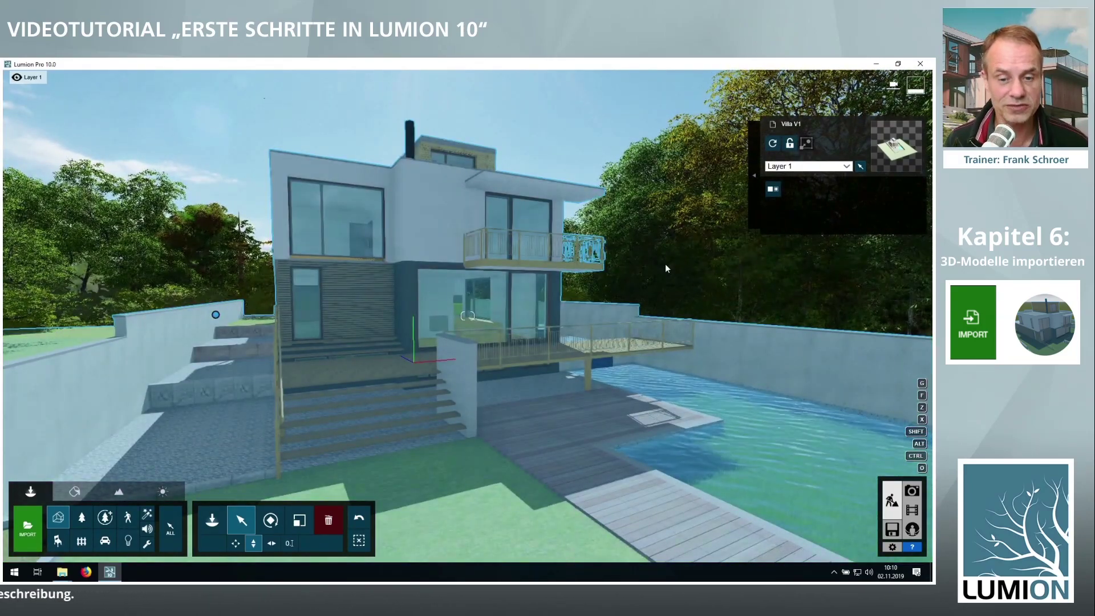
pyautogui.moveTo(467, 315); pyautogui.dragTo(577, 264, button='right')
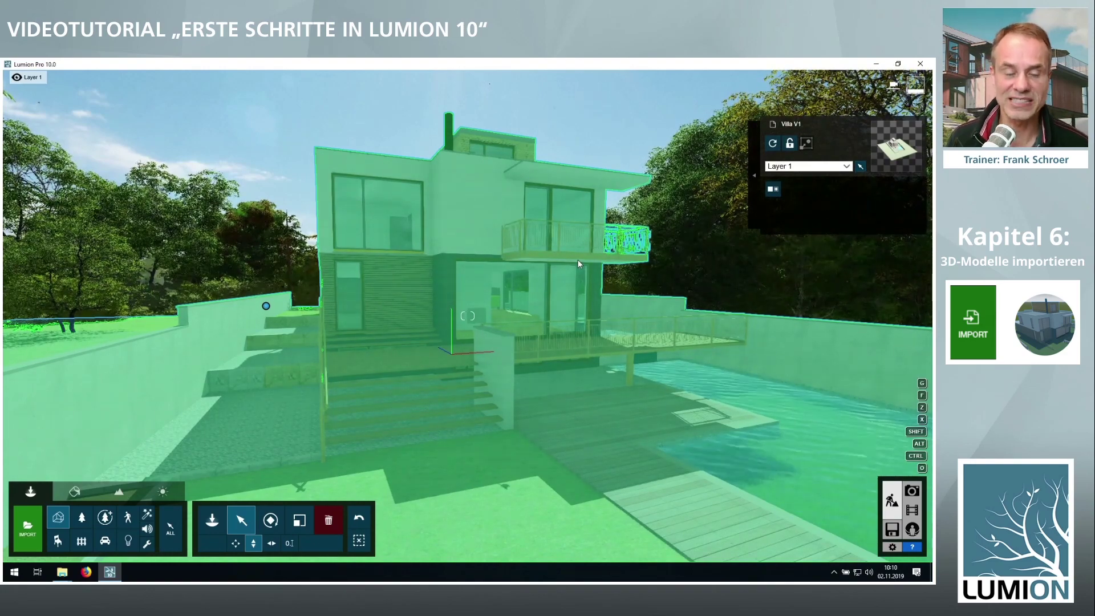
pyautogui.moveTo(573, 261); pyautogui.dragTo(604, 262, button='right')
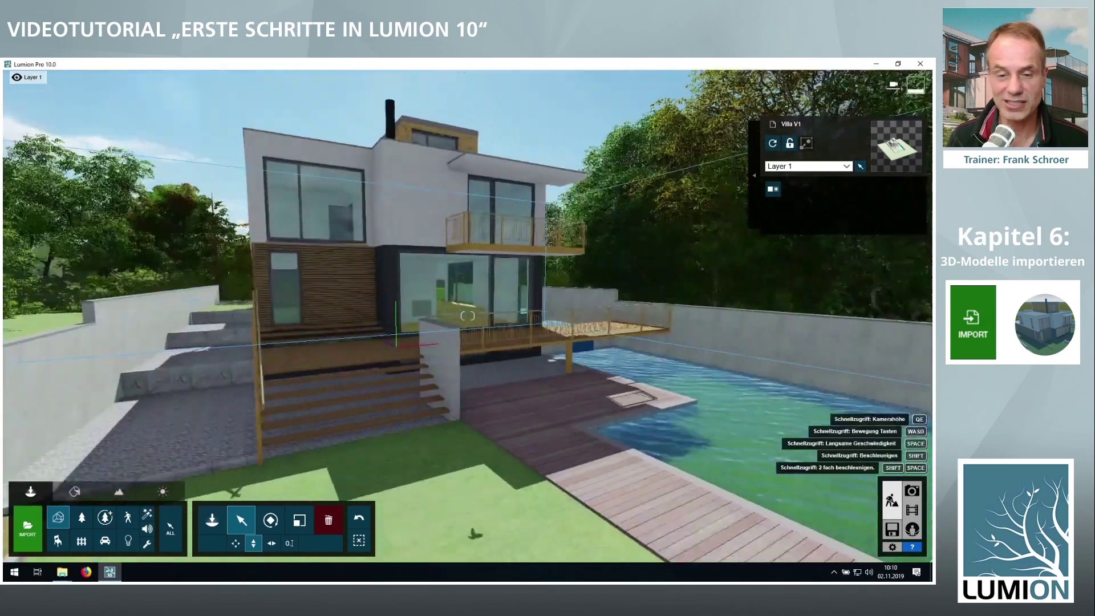
# Turn the view across the pool toward the villa, then bring up the start menu.
pyautogui.moveTo(467, 315); pyautogui.dragTo(467, 315, button='right')
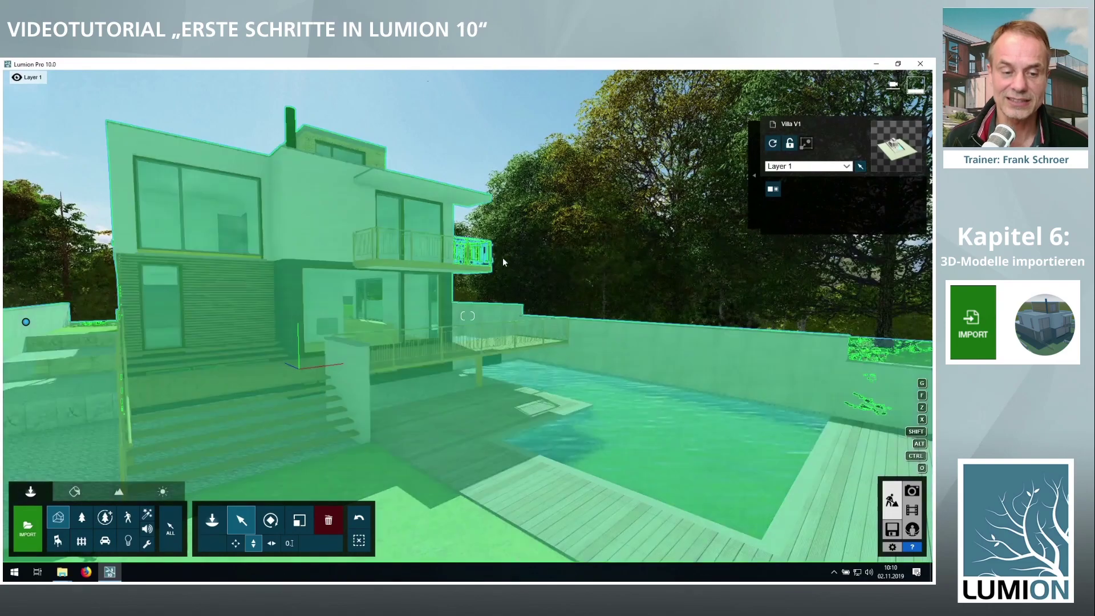
pyautogui.moveTo(470, 239); pyautogui.dragTo(470, 239, button='right')
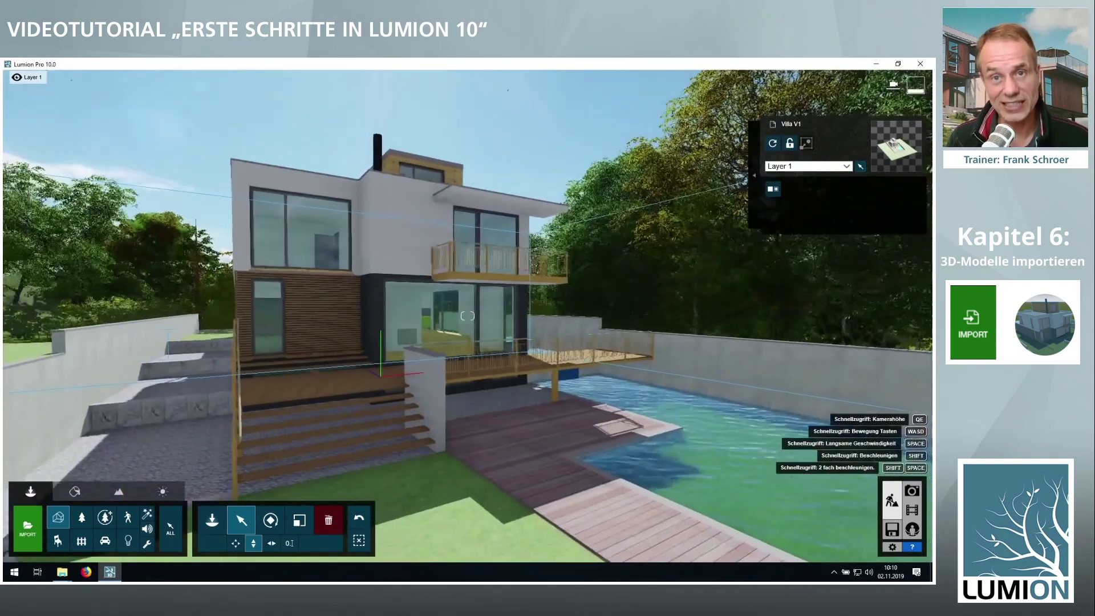
pyautogui.moveTo(467, 315); pyautogui.dragTo(466, 316, button='right')
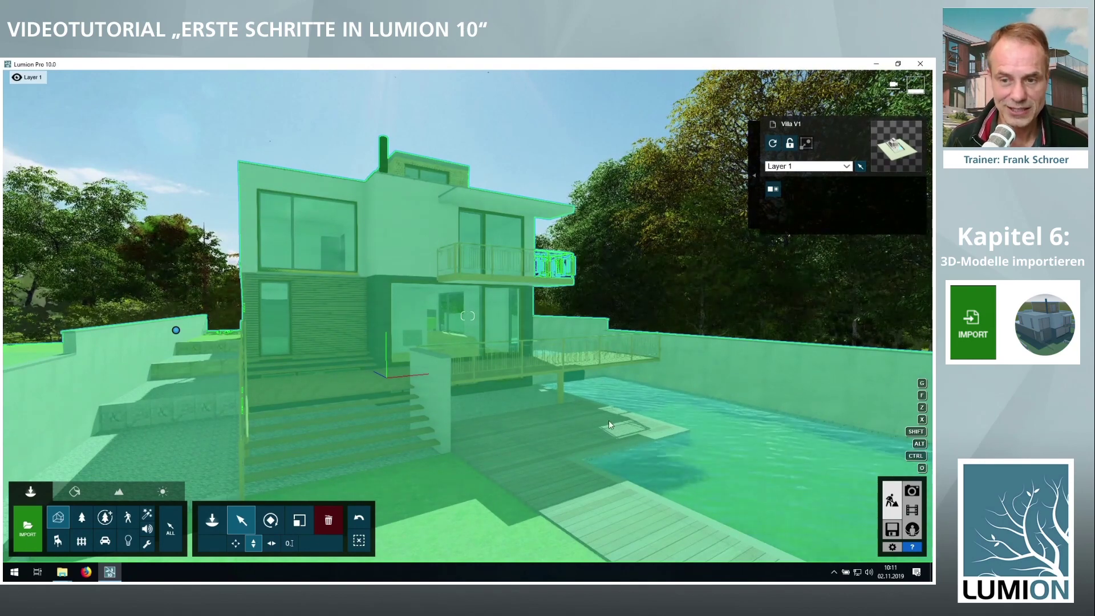
pyautogui.click(898, 531)
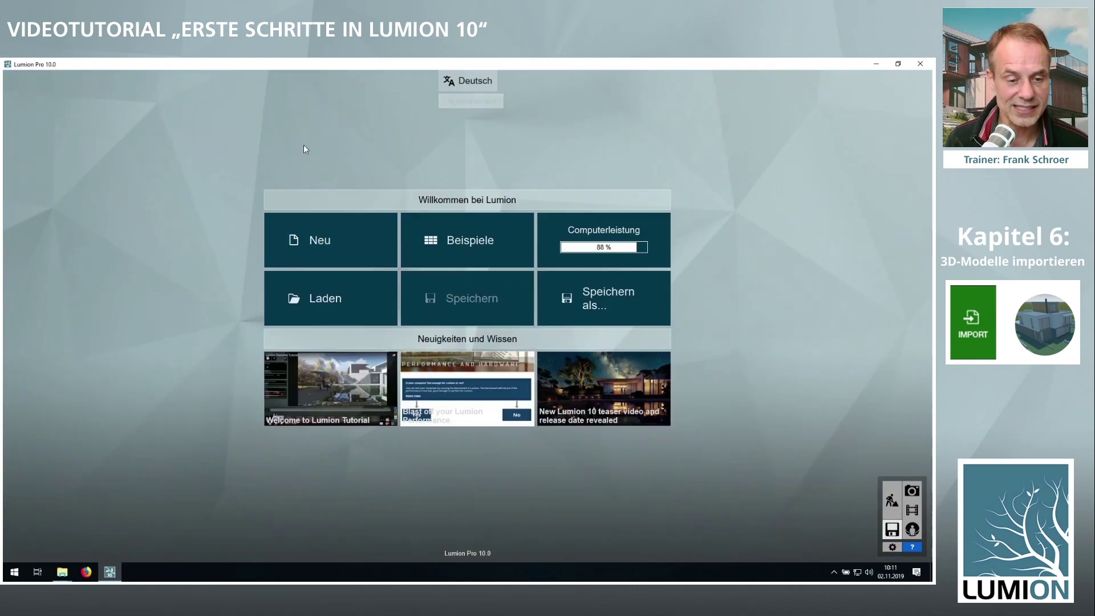
# Create a new project using the Plain grass environment template.
pyautogui.click(327, 244)
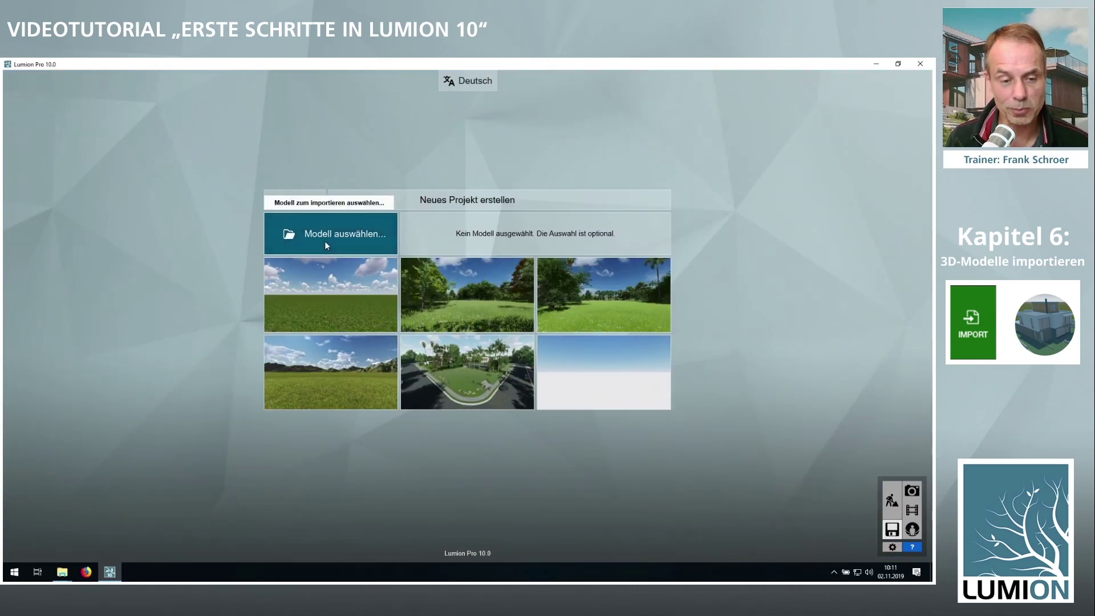
pyautogui.click(335, 299)
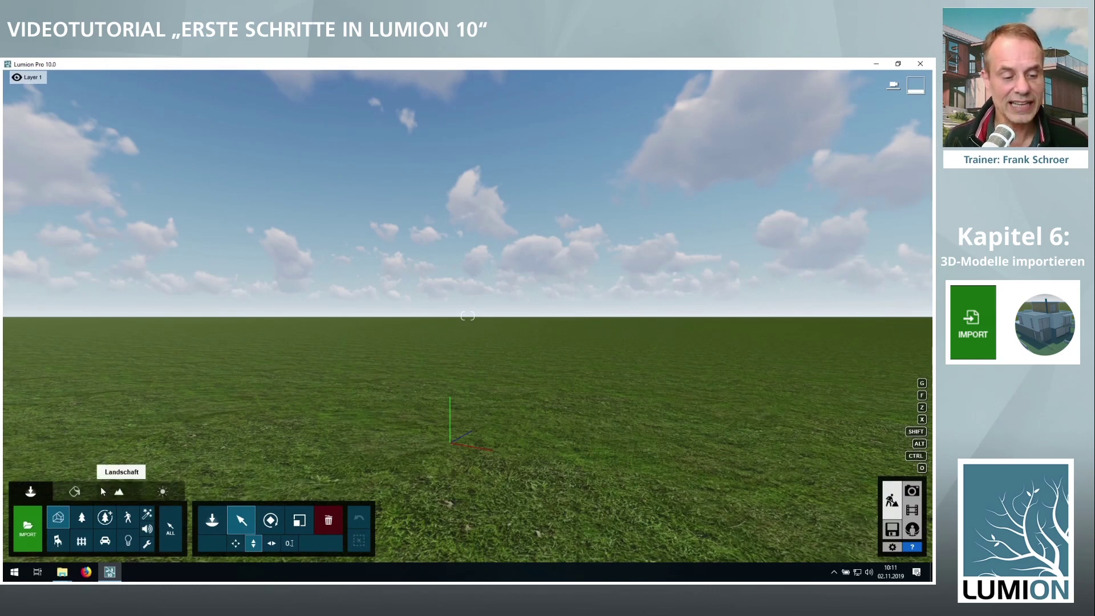
# Open the Imported Models library listing Villa V1 and Villa V1 Tutorial.
pyautogui.click(38, 525)
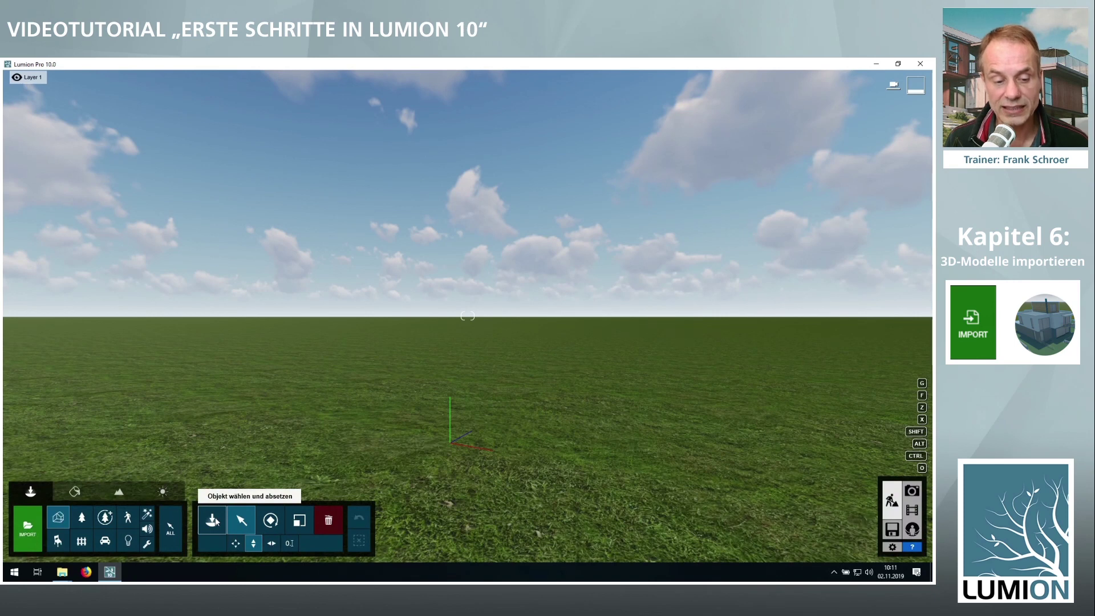
pyautogui.click(216, 520)
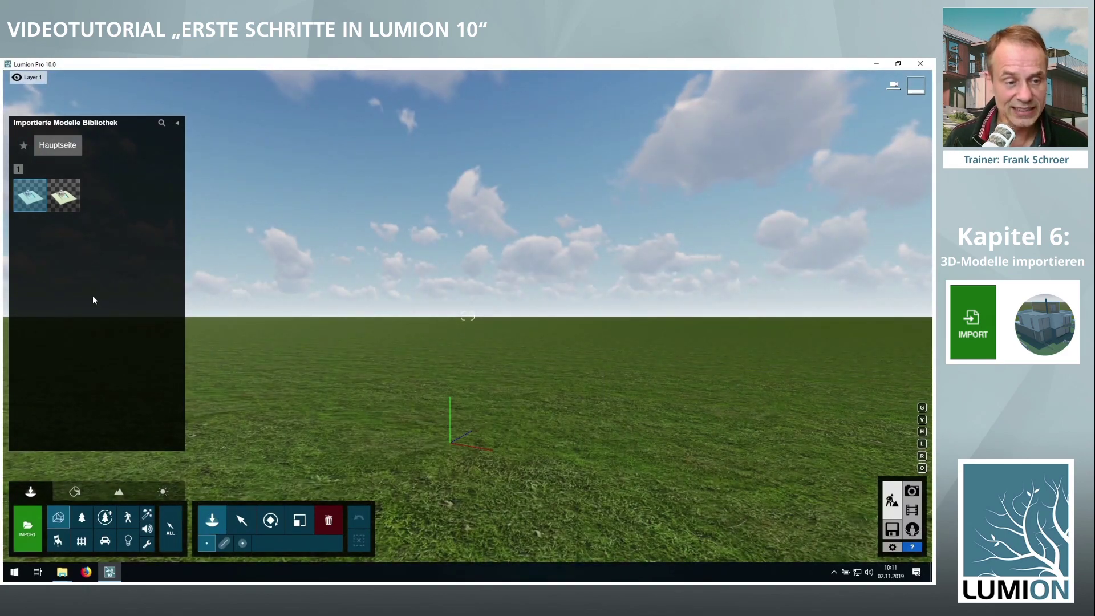
pyautogui.moveTo(30, 196)
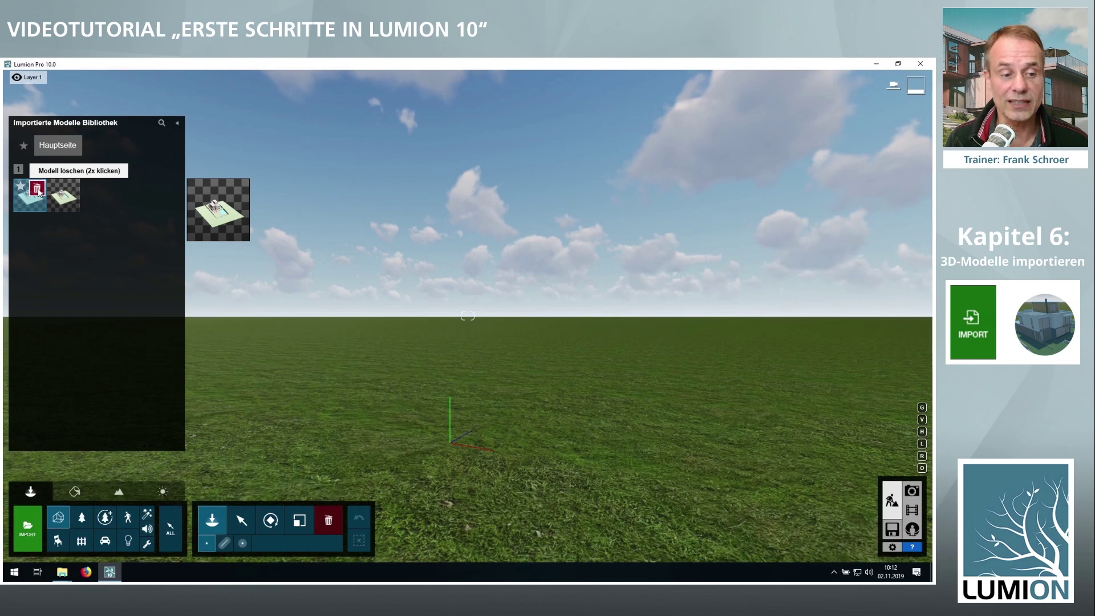
# Delete the first library model, place the villa on the grass plain, and pull back to view it.
pyautogui.click(38, 188)
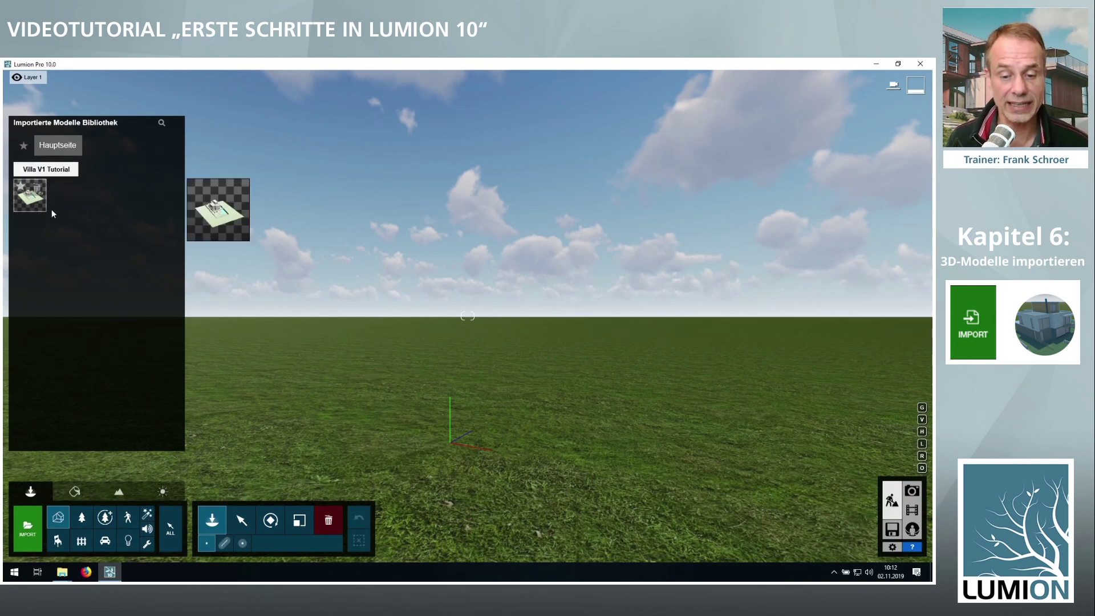
pyautogui.click(34, 199)
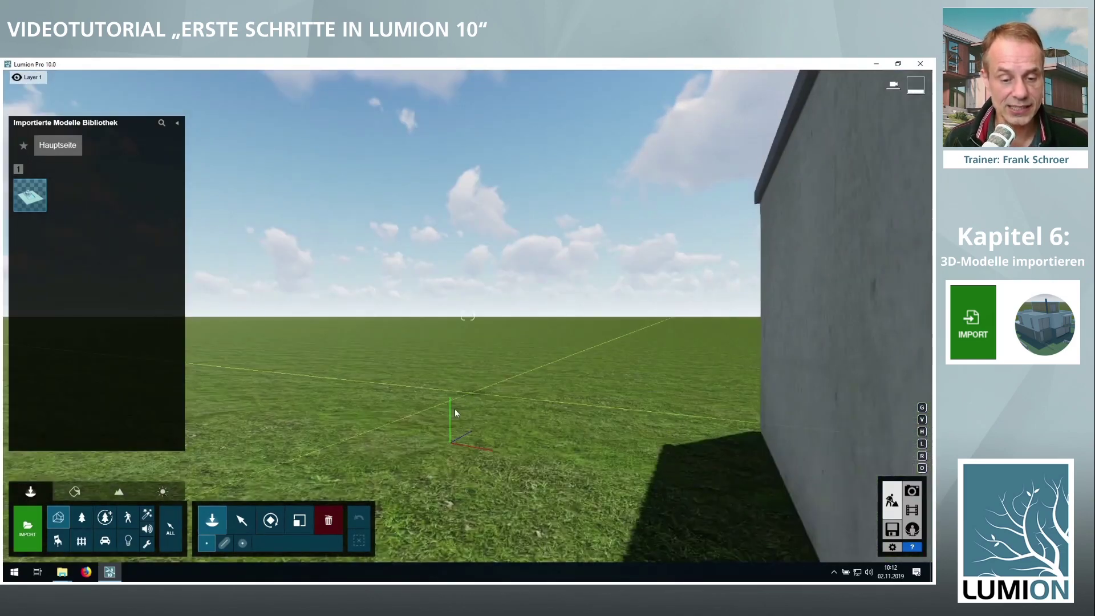
pyautogui.click(450, 441)
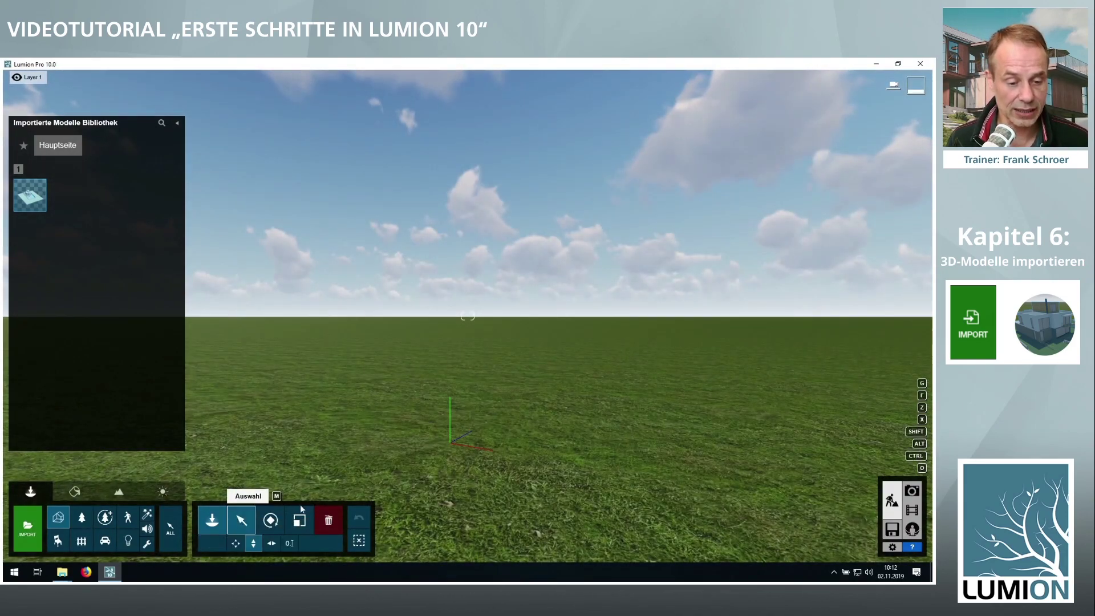
pyautogui.moveTo(373, 457); pyautogui.dragTo(411, 491, button='right')
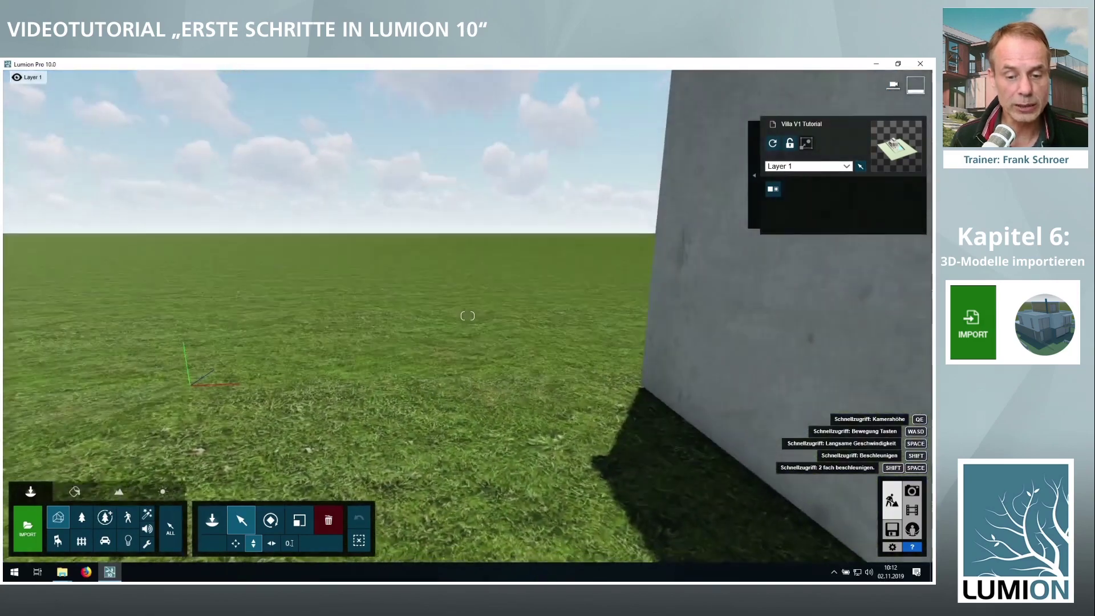
pyautogui.press('s')
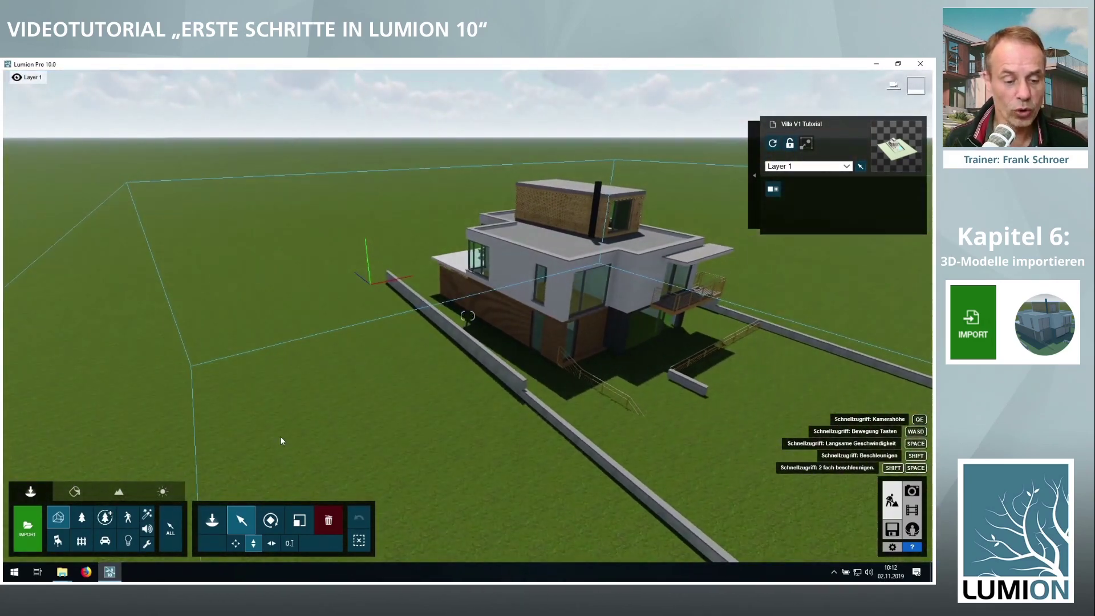
# Raise the villa about 2.19 m with the height move tool.
pyautogui.click(235, 543)
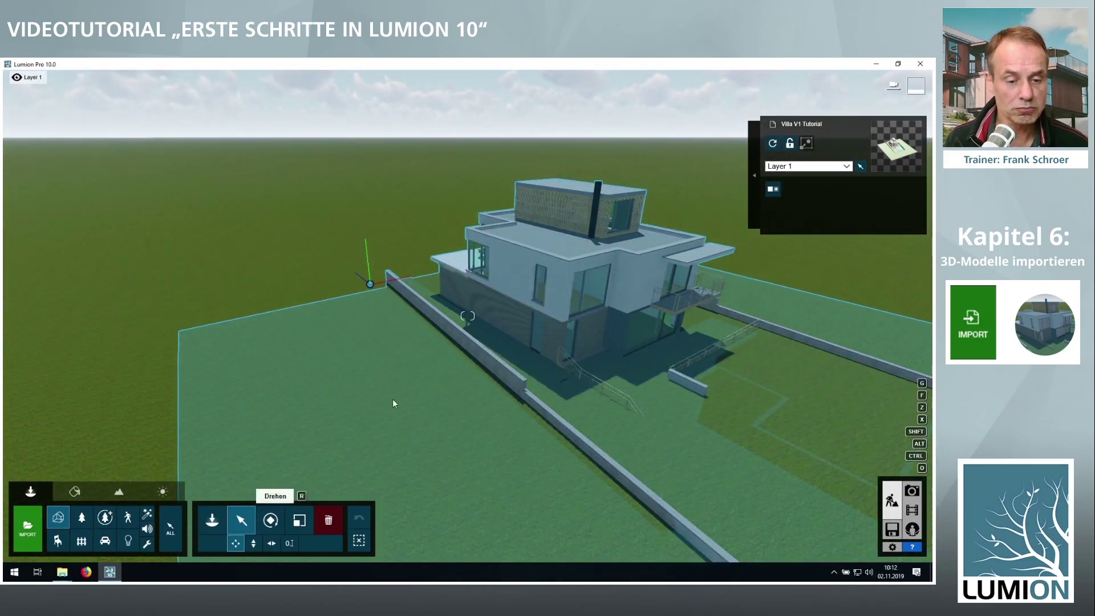
pyautogui.click(253, 543)
pyautogui.moveTo(371, 285); pyautogui.dragTo(358, 207)
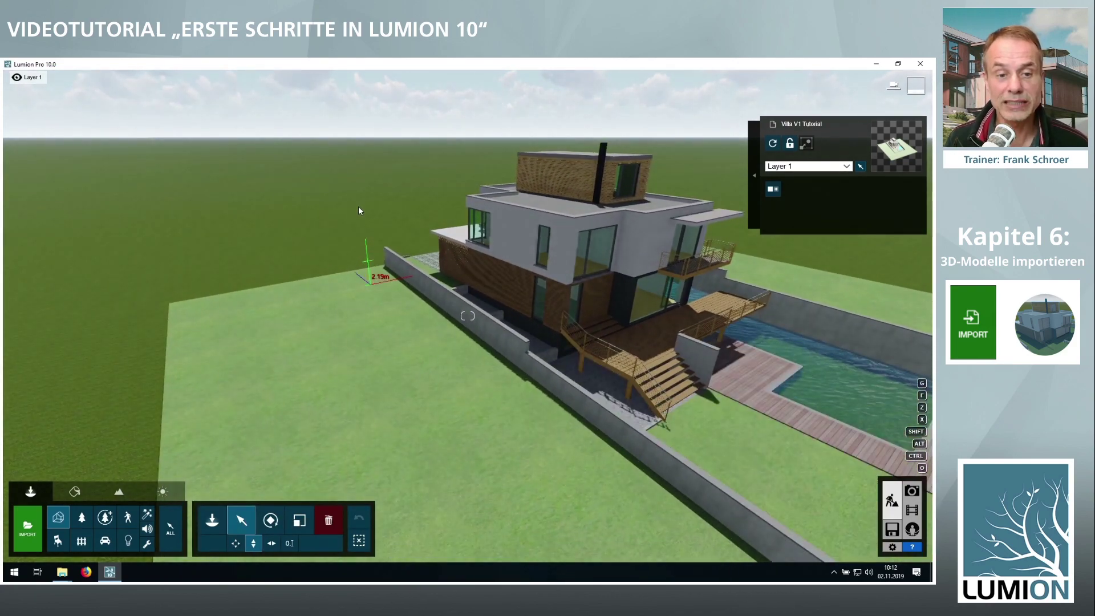
pyautogui.moveTo(358, 206); pyautogui.dragTo(357, 206)
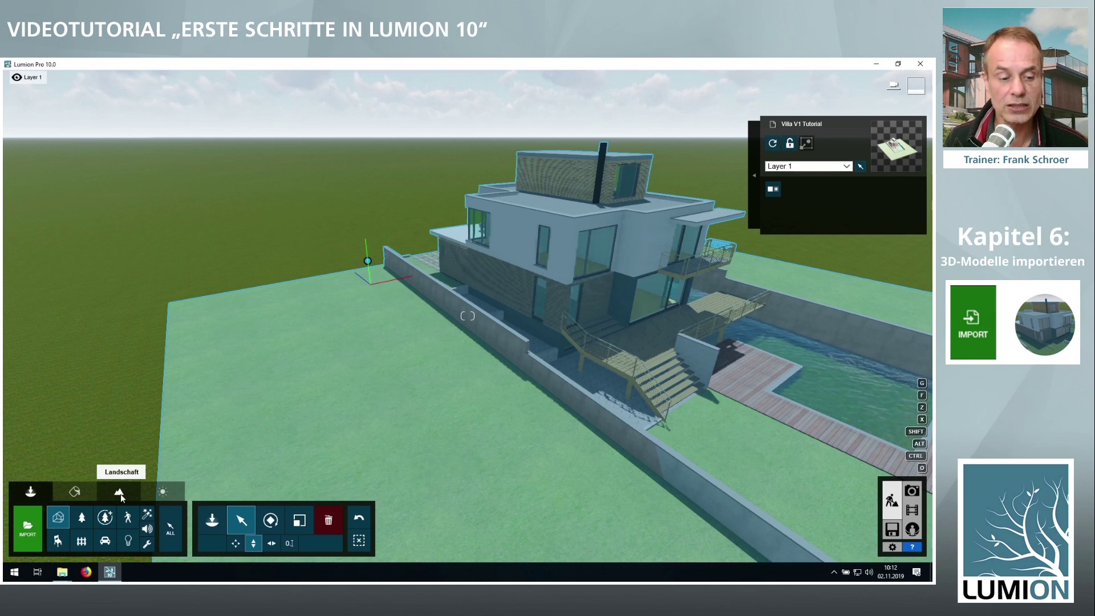
# Load the Berge landscape map through the Landscape height tools and pull back to see the mountains.
pyautogui.click(119, 493)
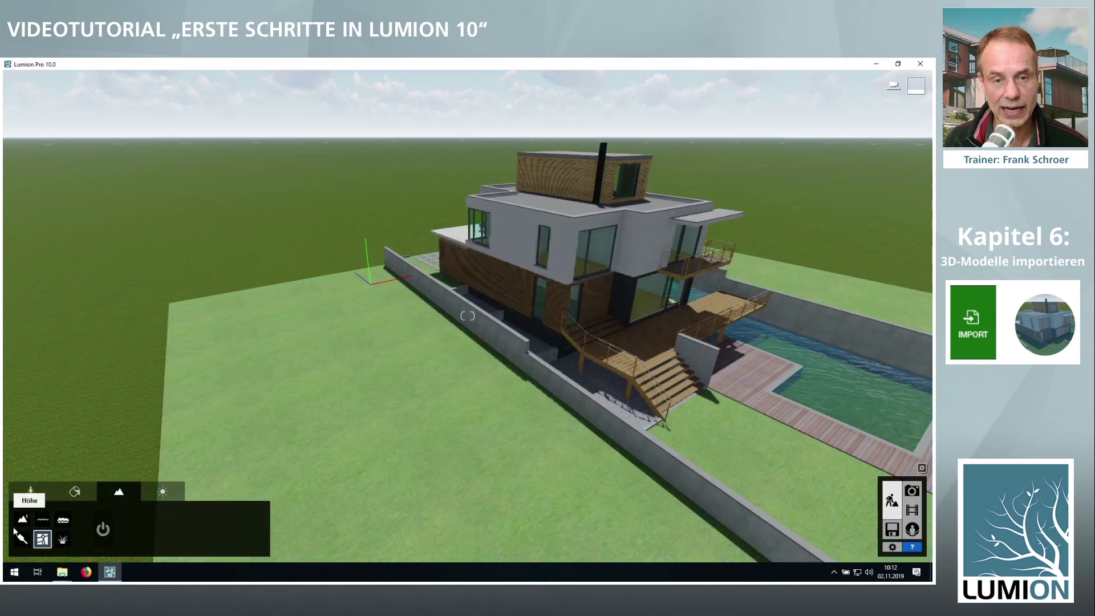
pyautogui.click(23, 520)
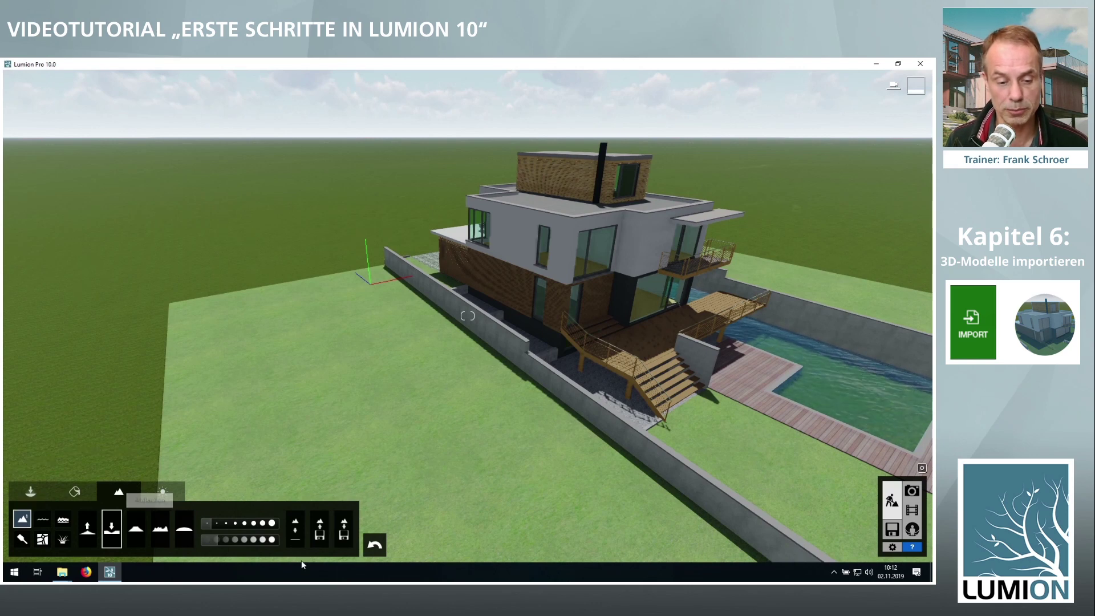
pyautogui.click(325, 541)
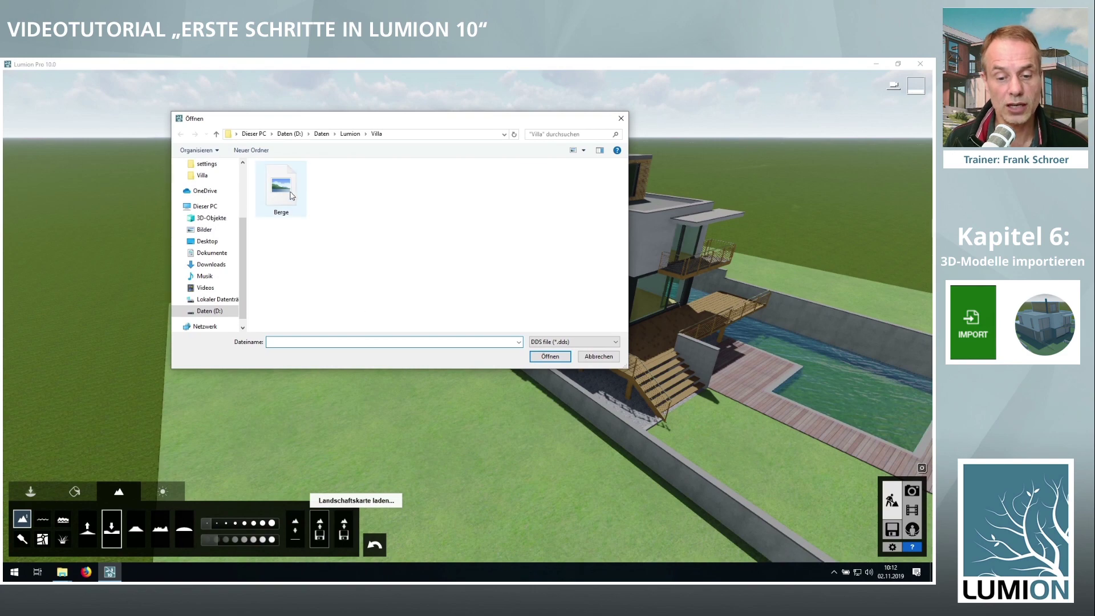
pyautogui.click(289, 194)
pyautogui.click(555, 357)
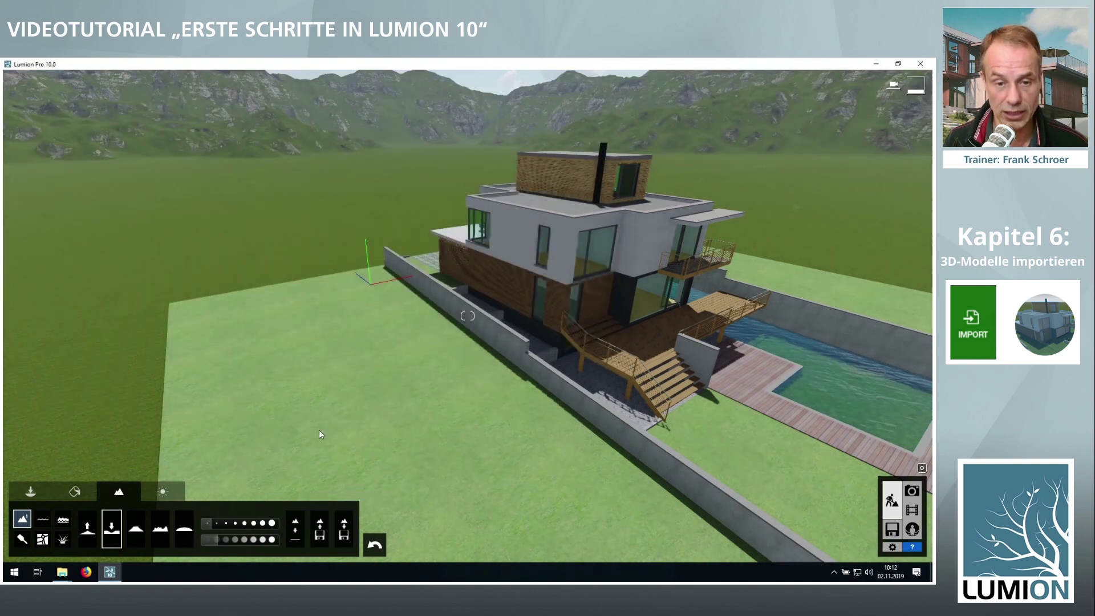
pyautogui.moveTo(468, 315); pyautogui.dragTo(468, 315, button='right')
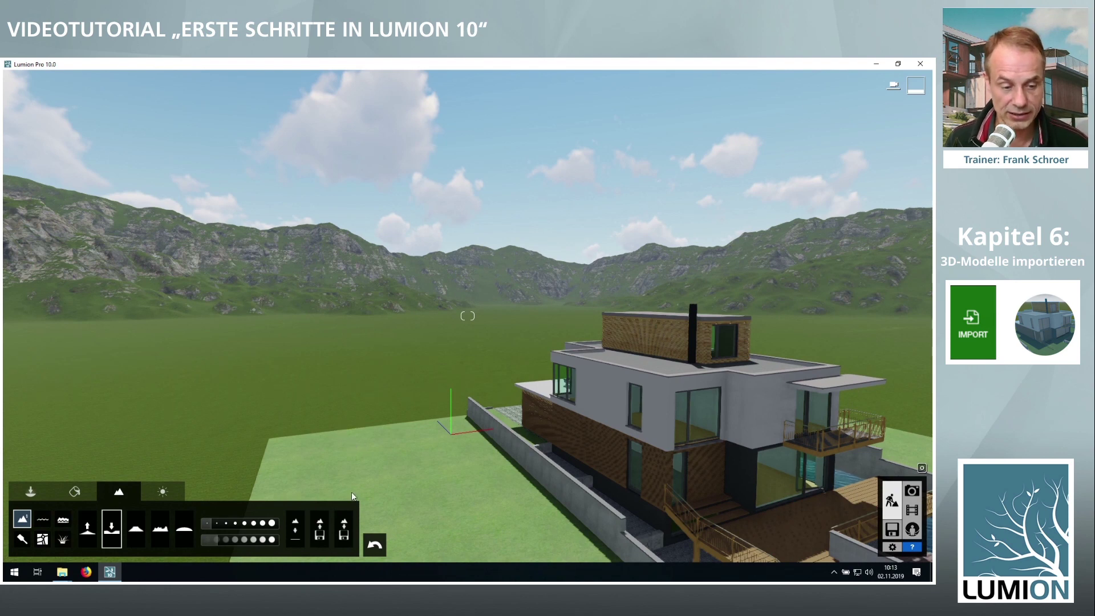
# Turn on Real Skies in the Weather settings, then fly around the house, pool and mountains.
pyautogui.click(163, 492)
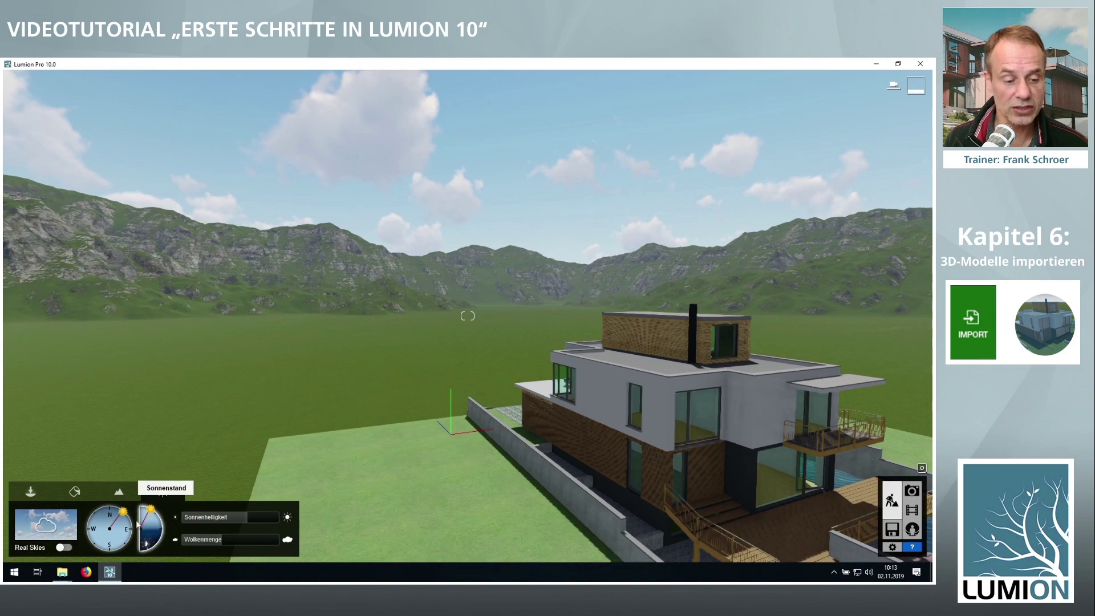
pyautogui.click(66, 548)
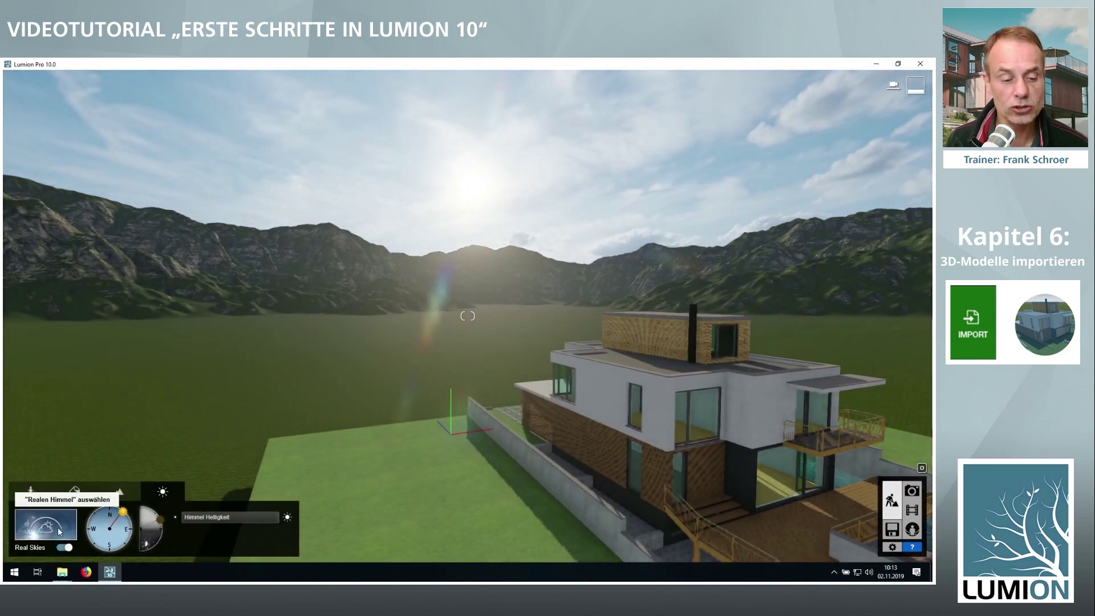
pyautogui.moveTo(172, 459); pyautogui.dragTo(172, 502, button='right')
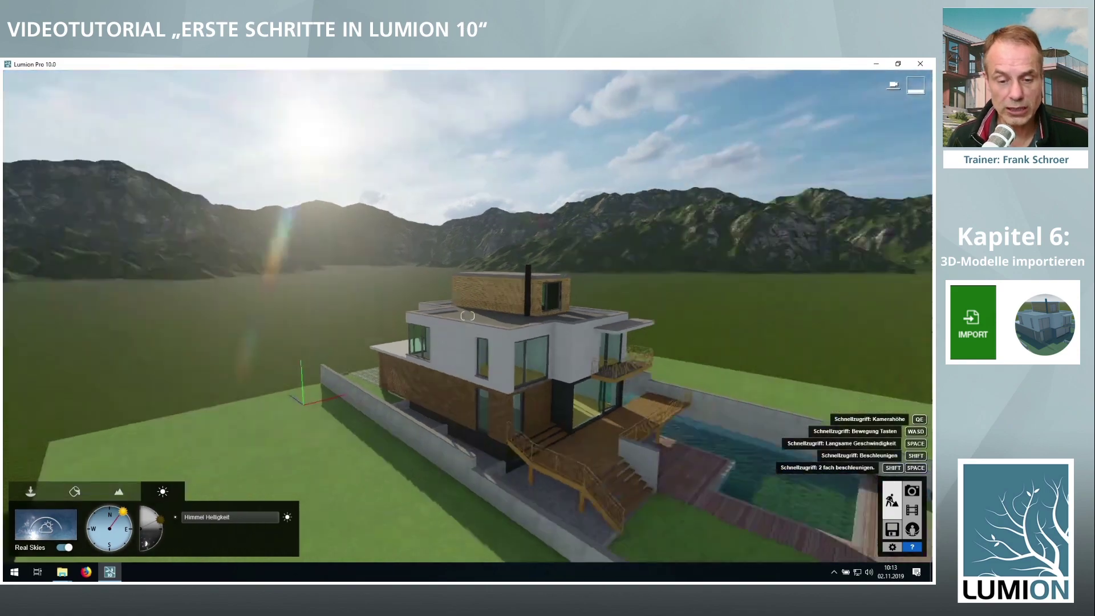
pyautogui.press('s')
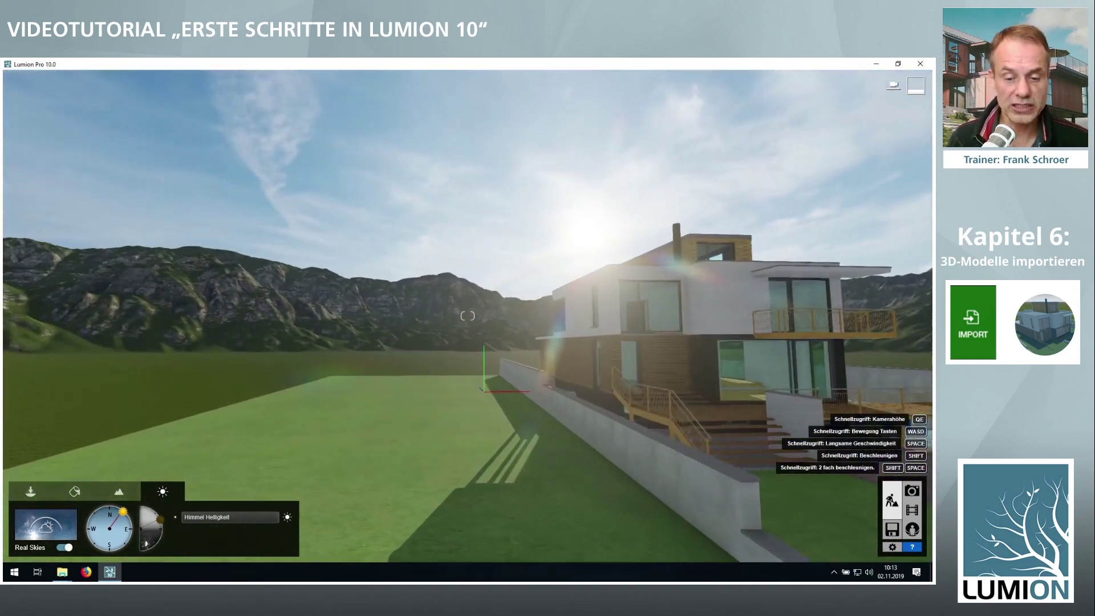
pyautogui.moveTo(467, 315); pyautogui.dragTo(590, 287, button='right')
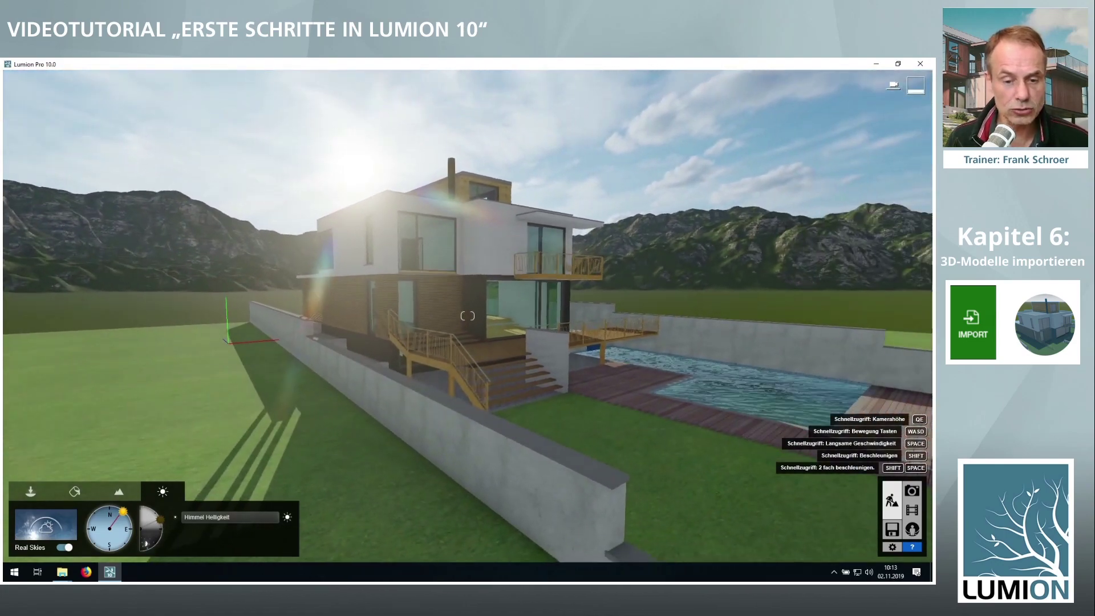
pyautogui.moveTo(467, 315); pyautogui.dragTo(399, 342, button='right')
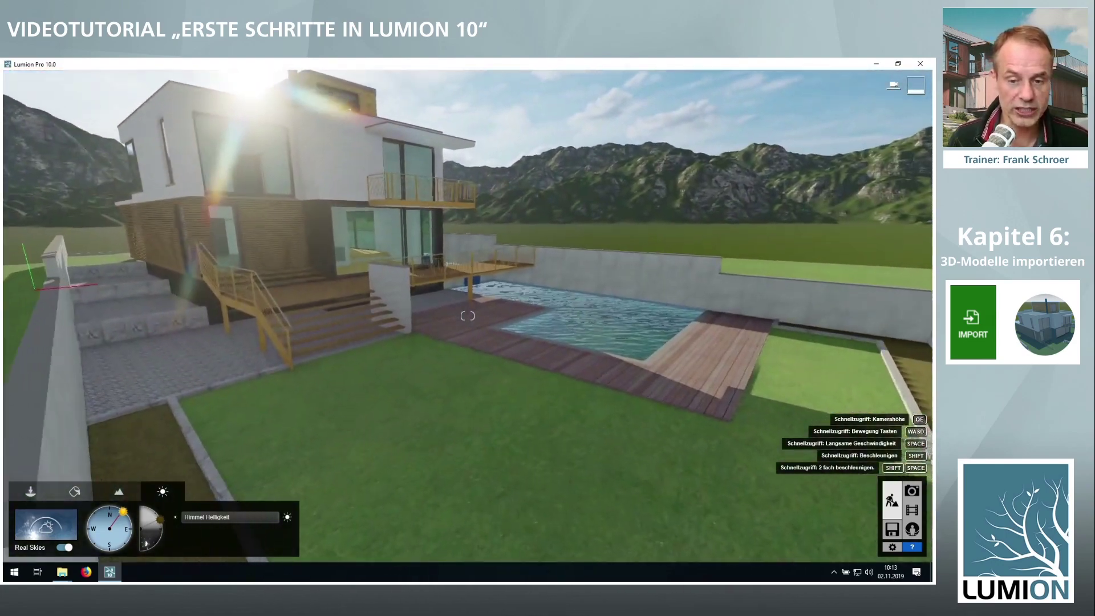
pyautogui.moveTo(467, 316); pyautogui.dragTo(354, 308, button='right')
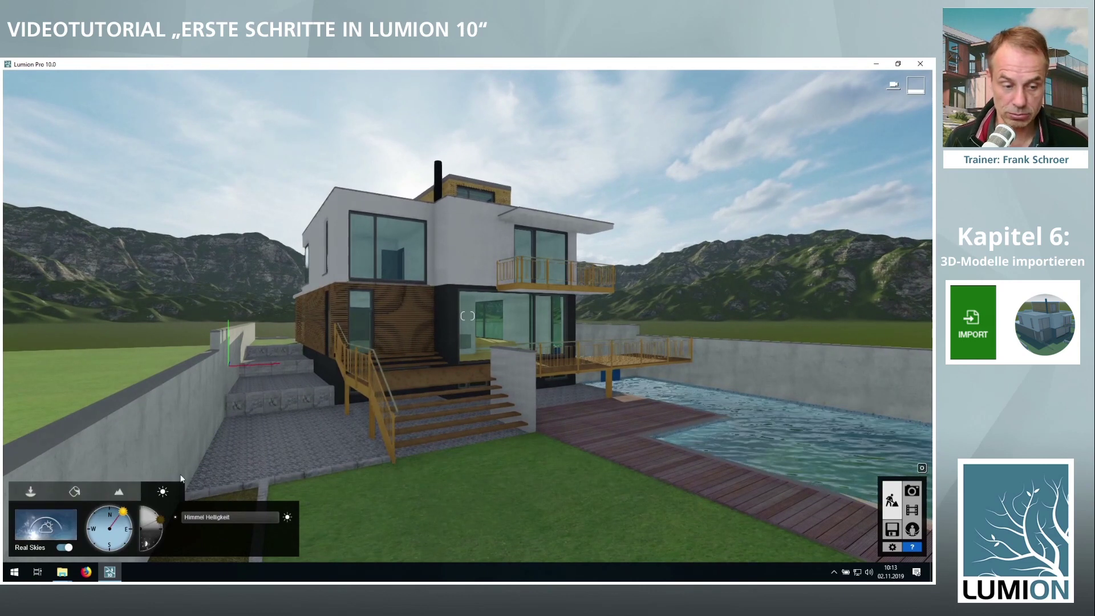
# Browse the Real Skies presets and apply a sunny Cloudy sky with the sun breaking through.
pyautogui.click(62, 527)
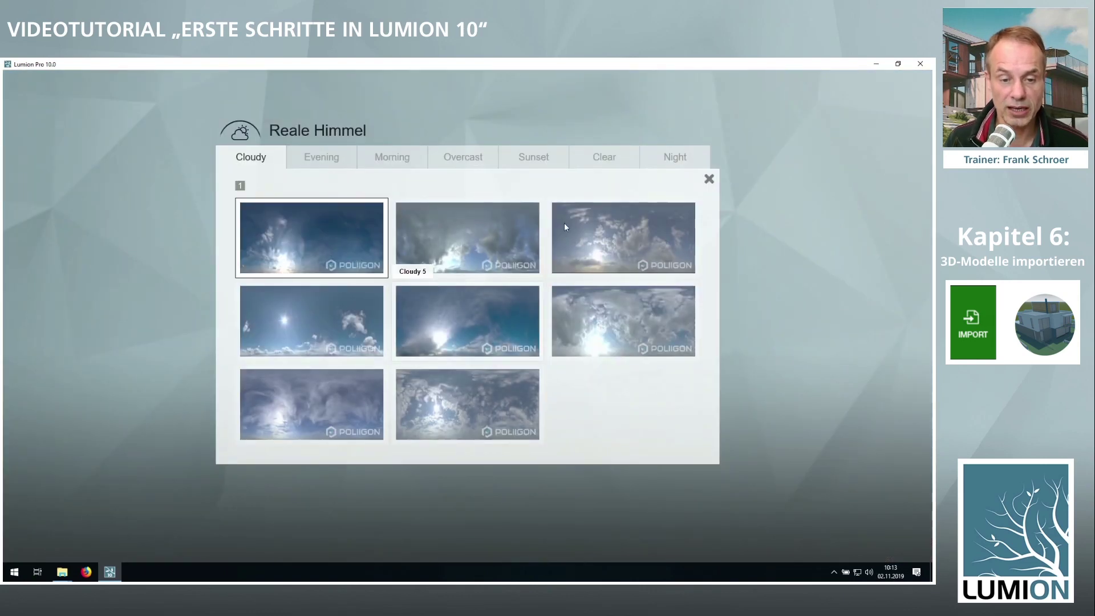
pyautogui.click(525, 163)
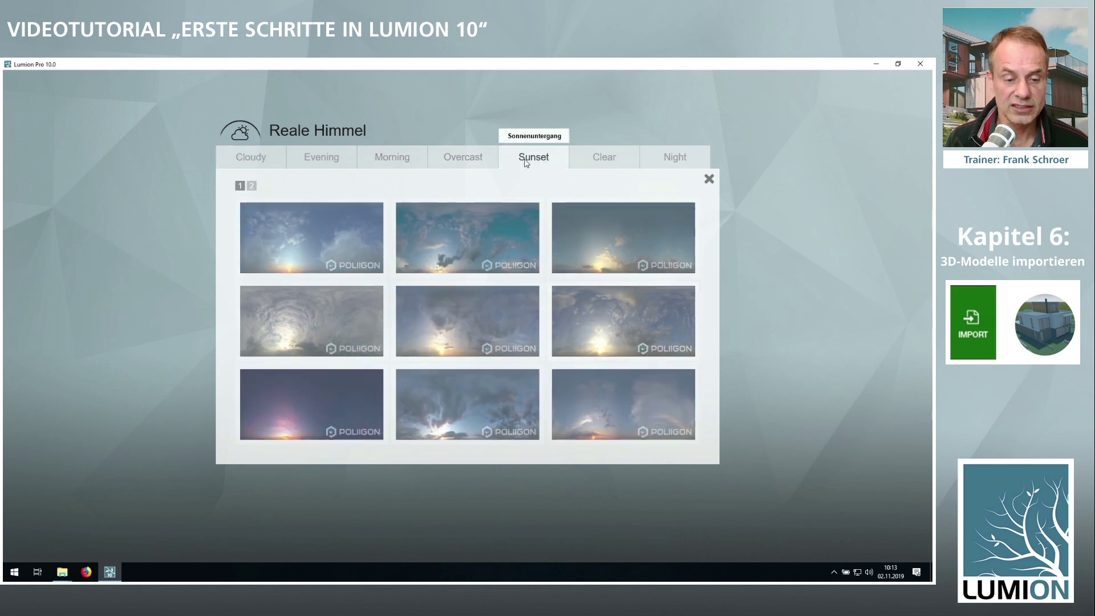
pyautogui.click(605, 164)
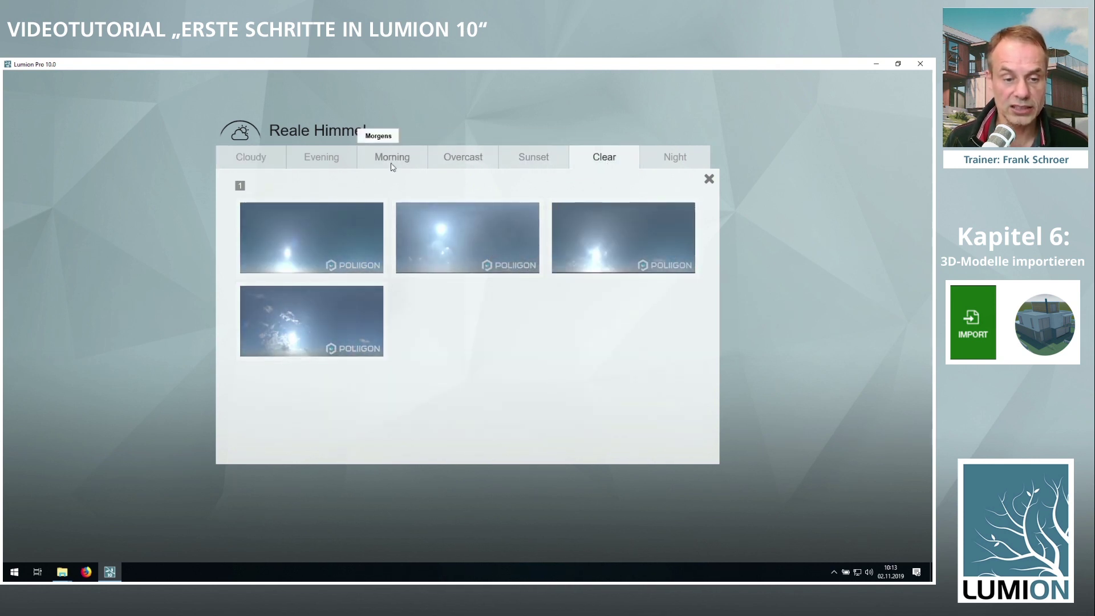
pyautogui.click(311, 165)
pyautogui.click(258, 166)
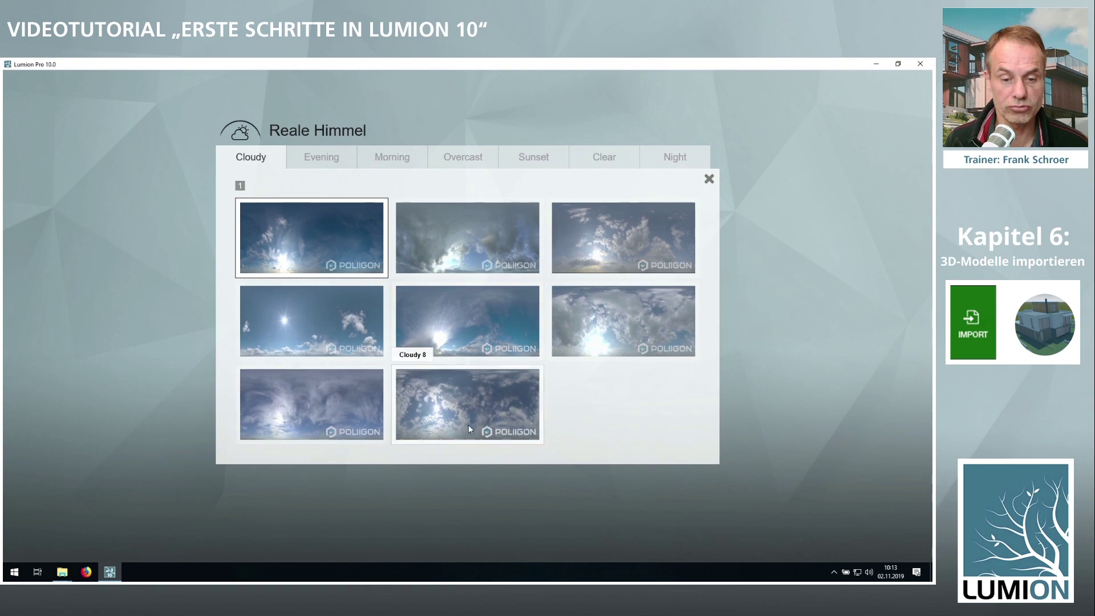
pyautogui.click(458, 409)
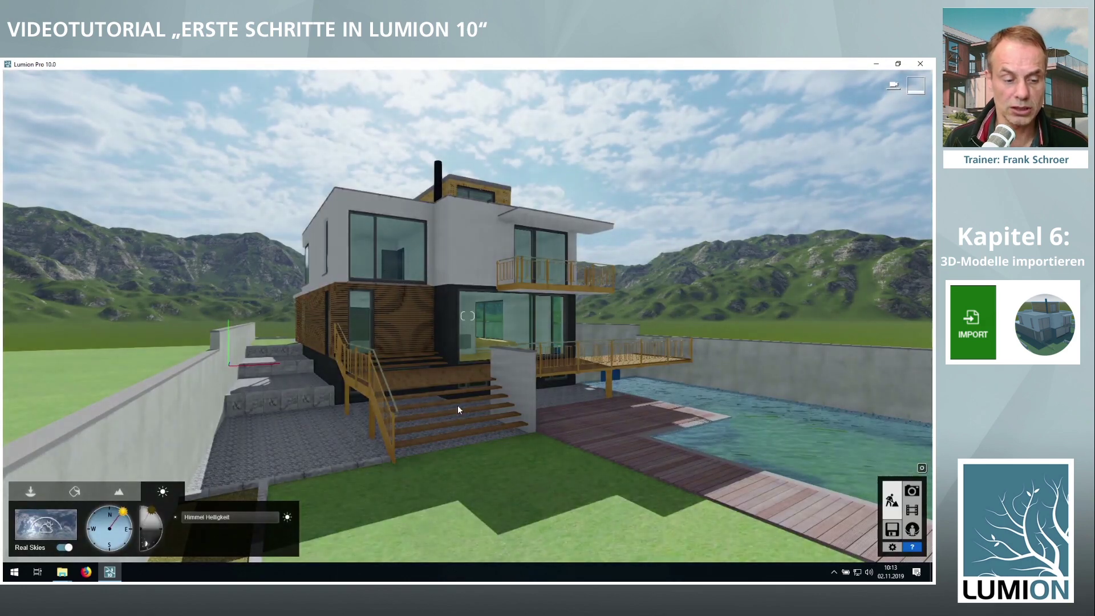
pyautogui.click(64, 517)
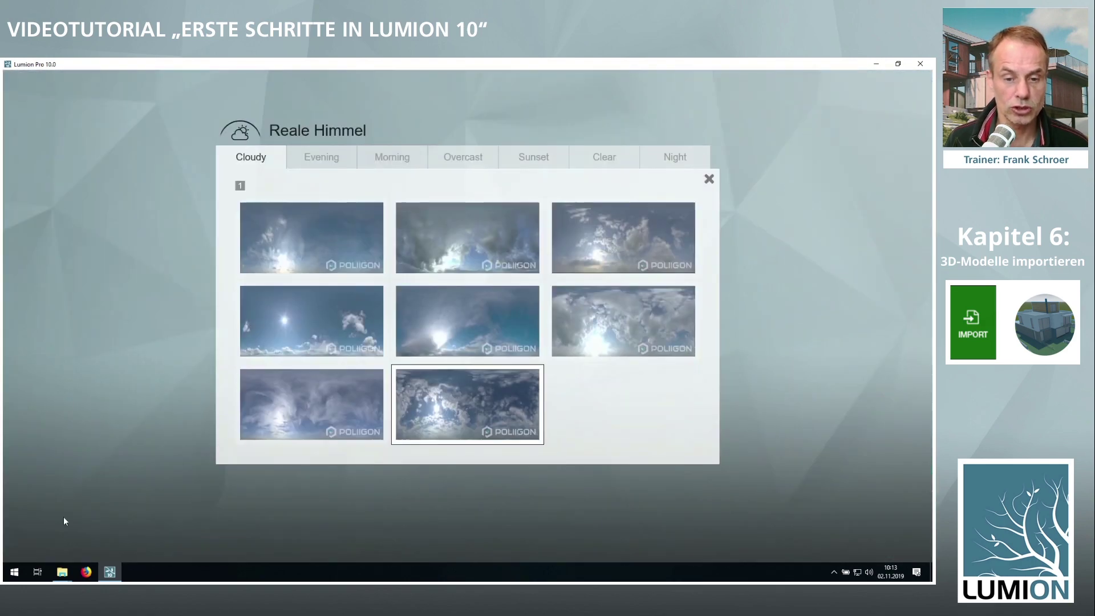
pyautogui.click(278, 413)
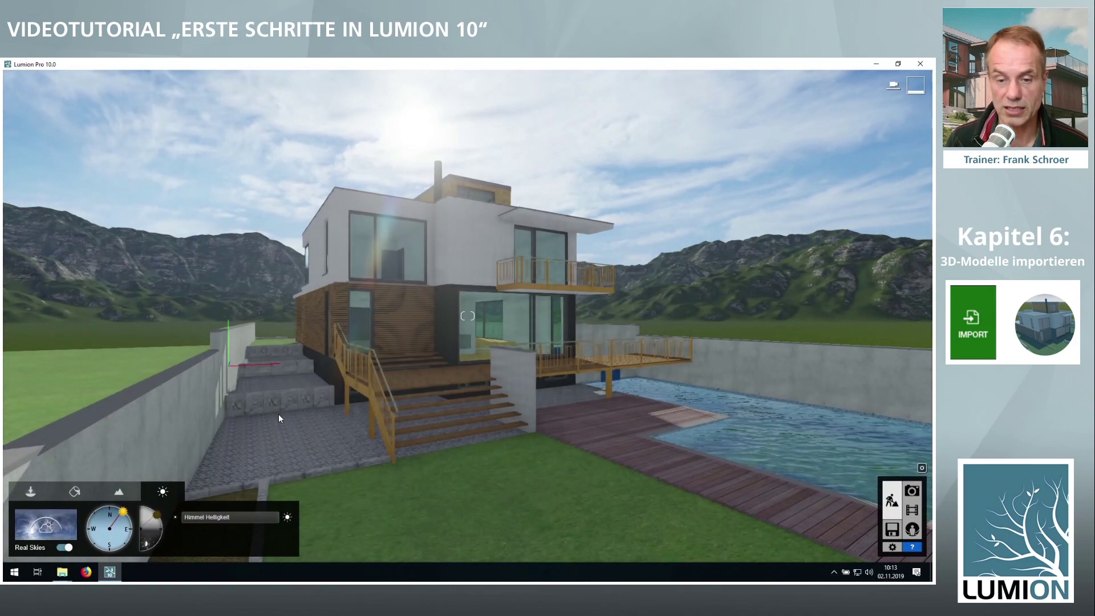
# Turn the sun round to the east and lower the sky brightness to 1.0.
pyautogui.moveTo(423, 350)
pyautogui.mouseDown(button='right')
pyautogui.moveTo(547, 353)
pyautogui.moveTo(377, 353)
pyautogui.mouseUp(button='right')
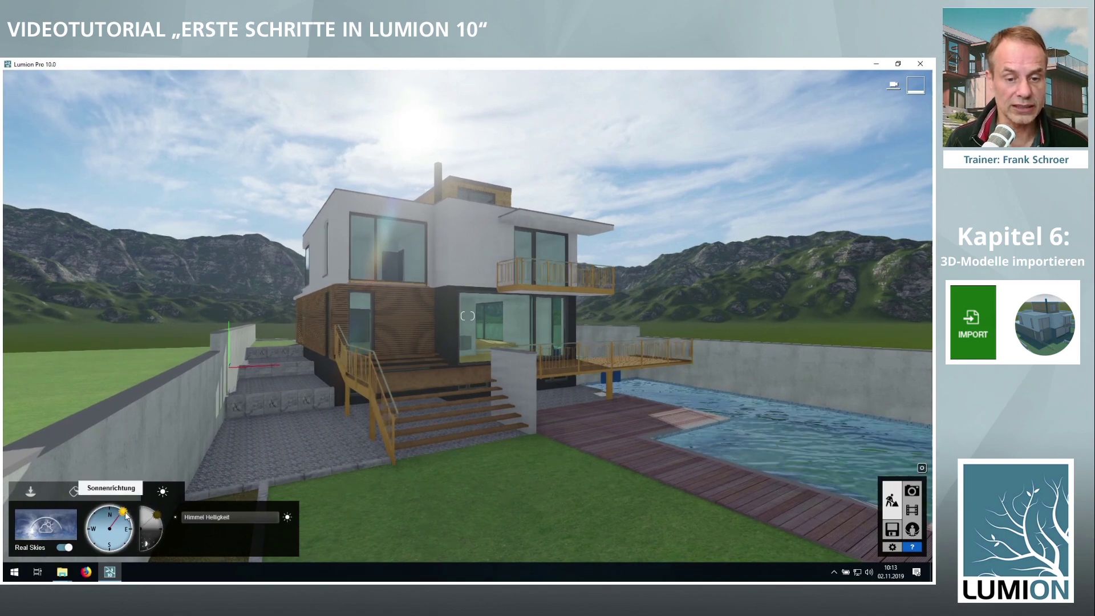
pyautogui.moveTo(123, 513); pyautogui.dragTo(125, 537)
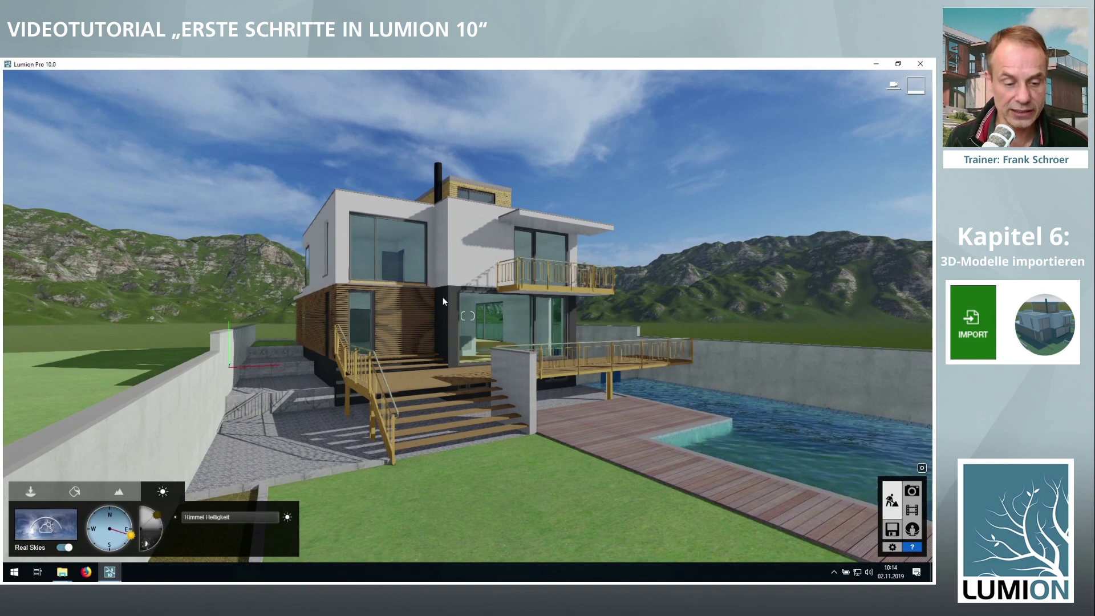
pyautogui.moveTo(240, 519)
pyautogui.mouseDown()
pyautogui.moveTo(229, 519)
pyautogui.moveTo(319, 515)
pyautogui.mouseUp()
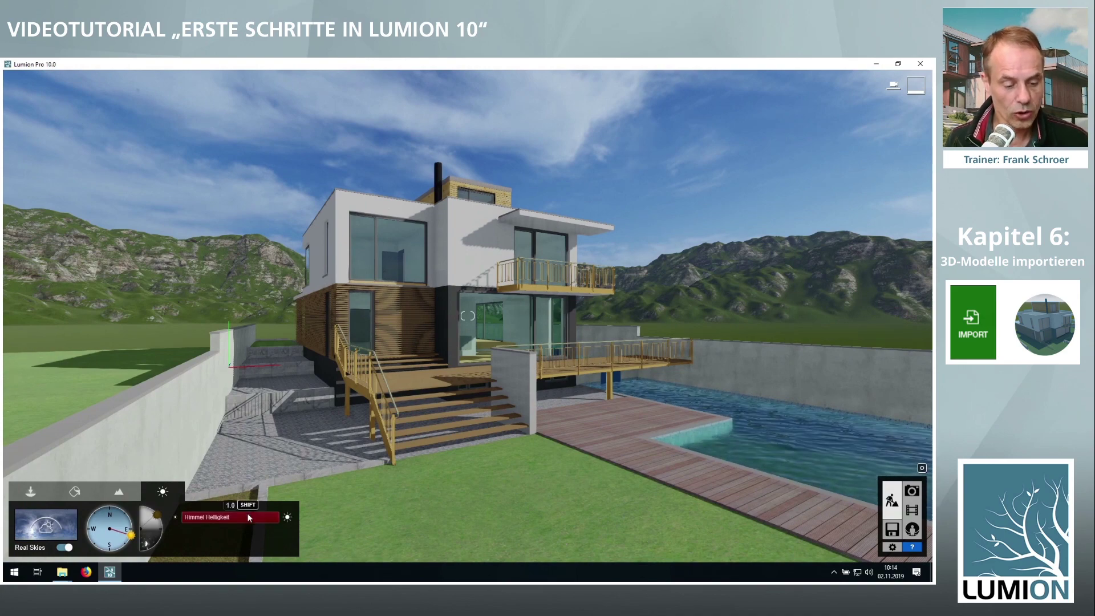
# Fly the camera toward the villa's front stairs, then back to frame the whole house.
pyautogui.moveTo(262, 466); pyautogui.dragTo(240, 484, button='right')
pyautogui.moveTo(467, 316); pyautogui.dragTo(399, 315, button='right')
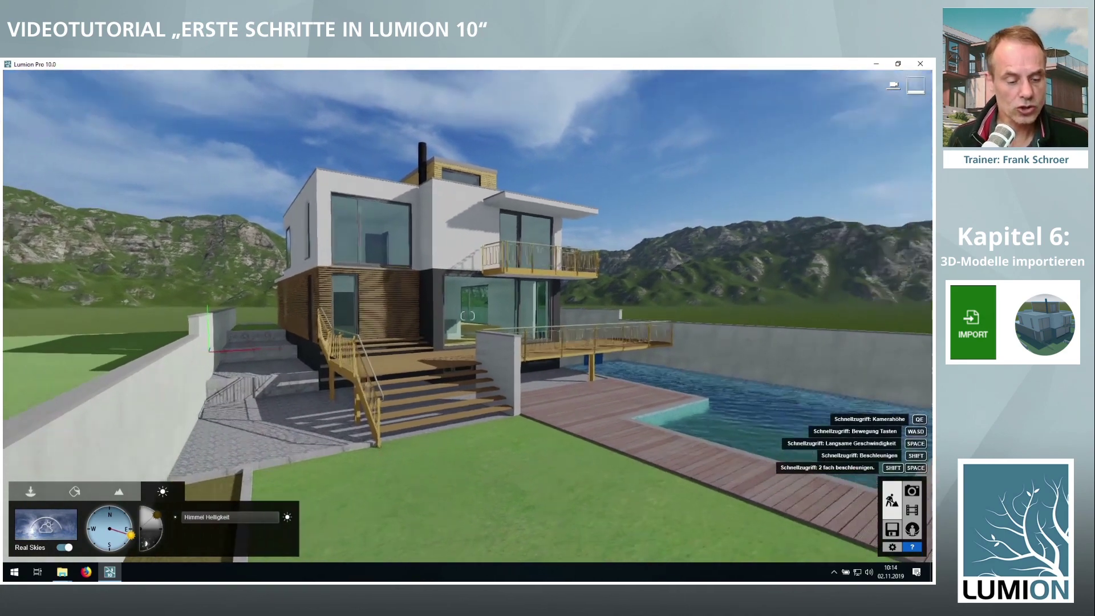
pyautogui.press('w')
pyautogui.press('s')
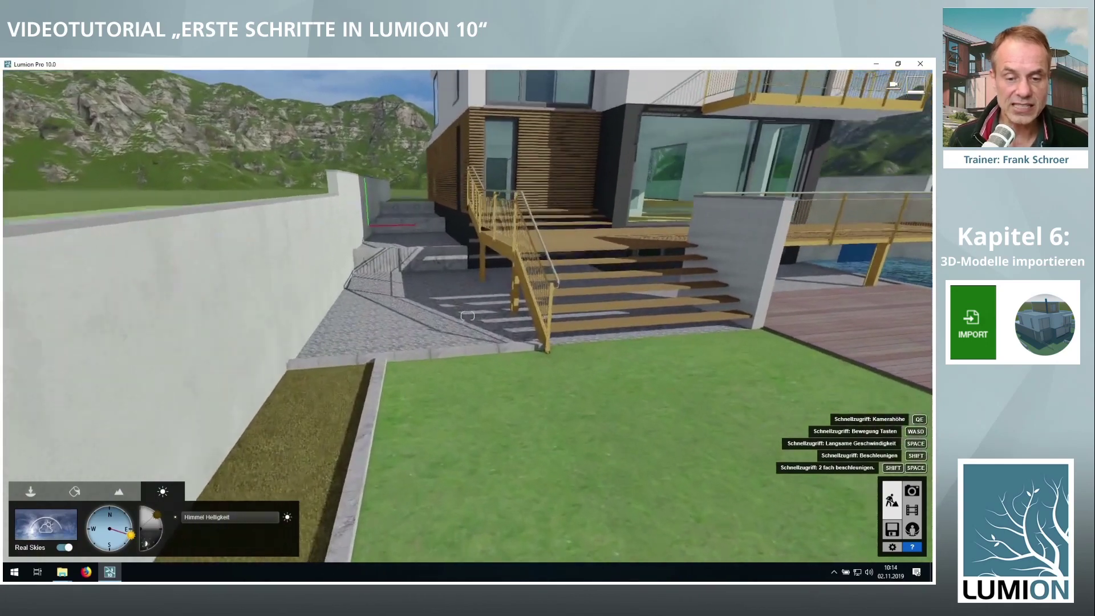
pyautogui.moveTo(467, 316)
pyautogui.mouseDown(button='right')
pyautogui.moveTo(513, 315)
pyautogui.moveTo(254, 465)
pyautogui.mouseUp(button='right')
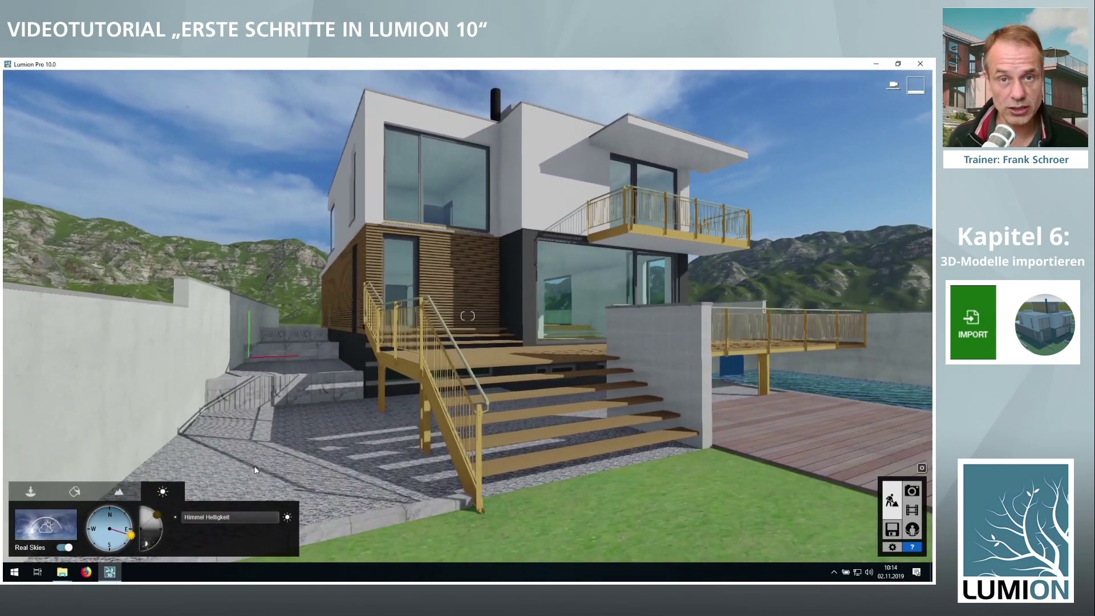